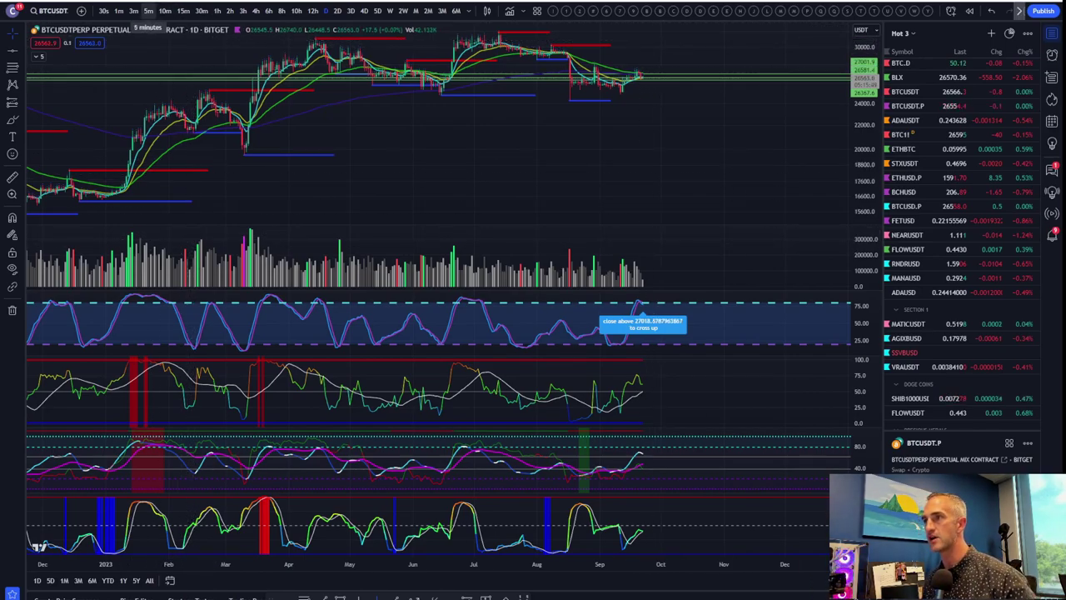
# Step: Open the ETHUSD.P perpetual contract on the 5-minute interval and maximize its price pane around the latest candles
pyautogui.click(147, 11)
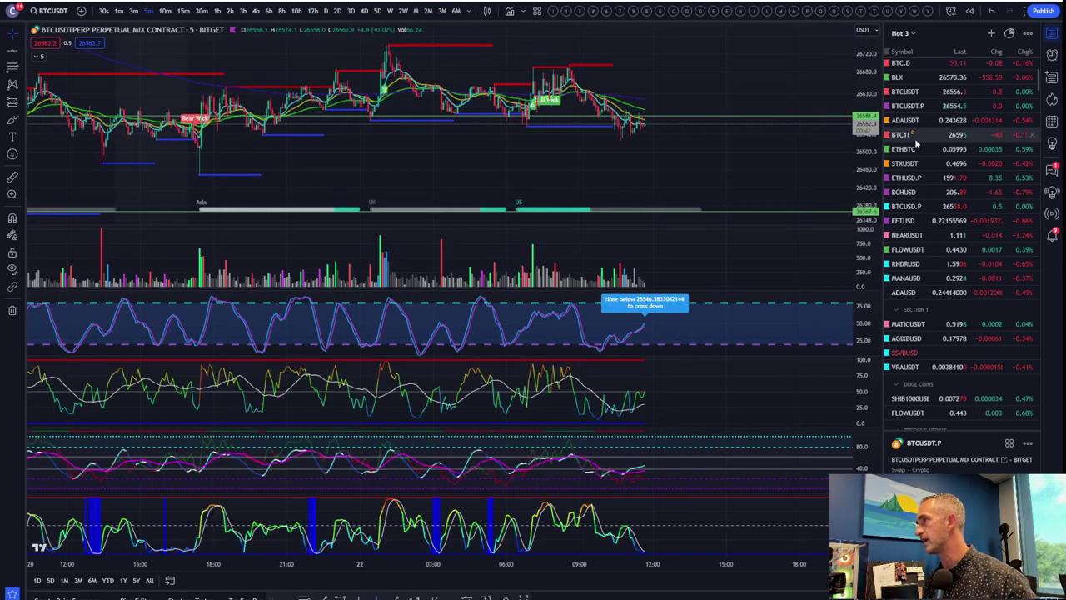
pyautogui.click(914, 178)
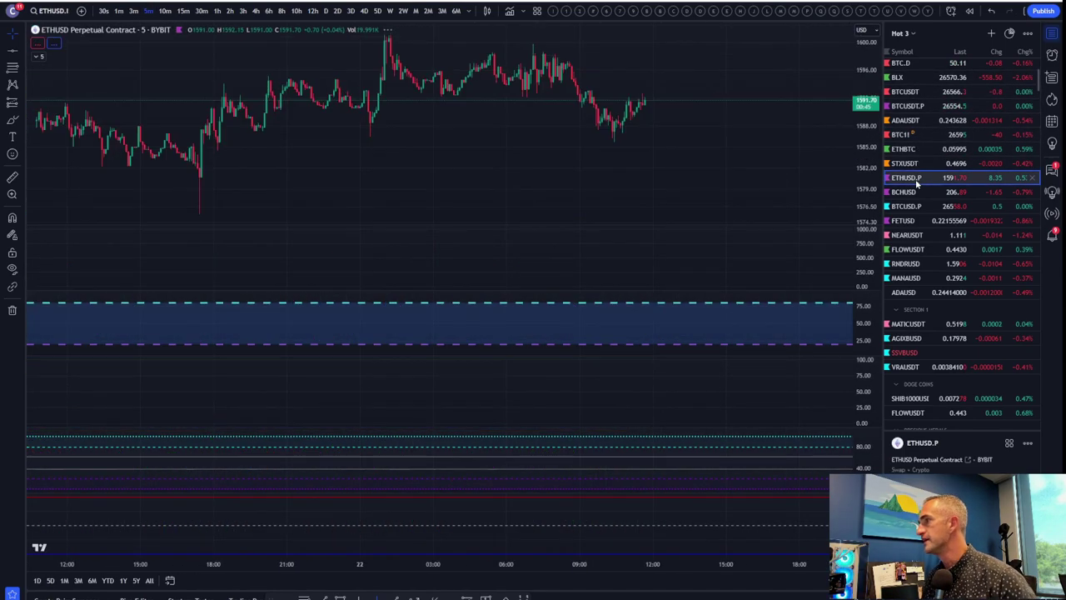
pyautogui.doubleClick(806, 196)
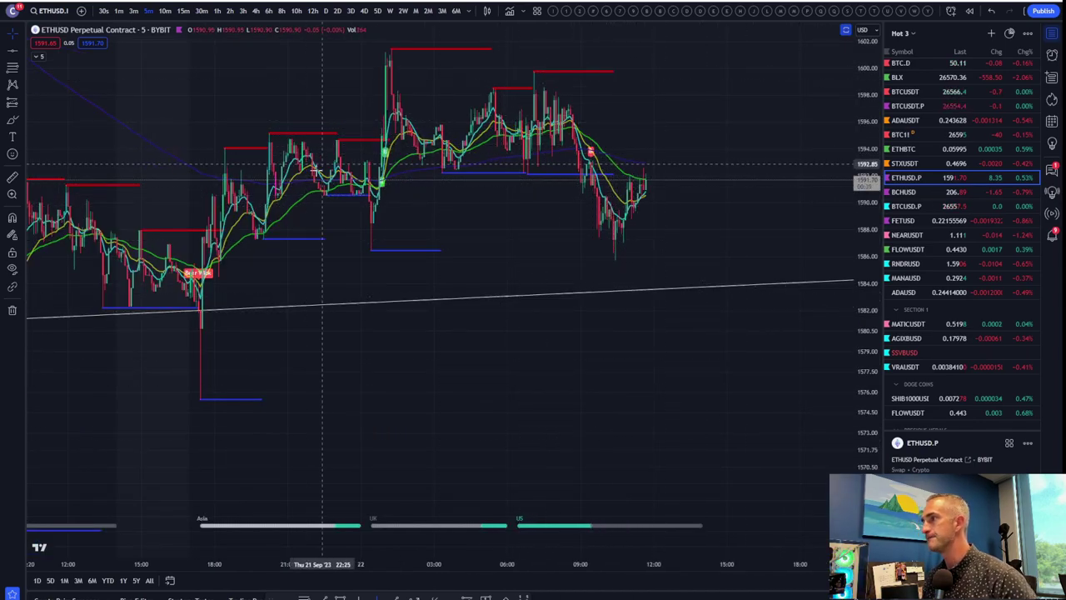
pyautogui.scroll(3, 417, 202)
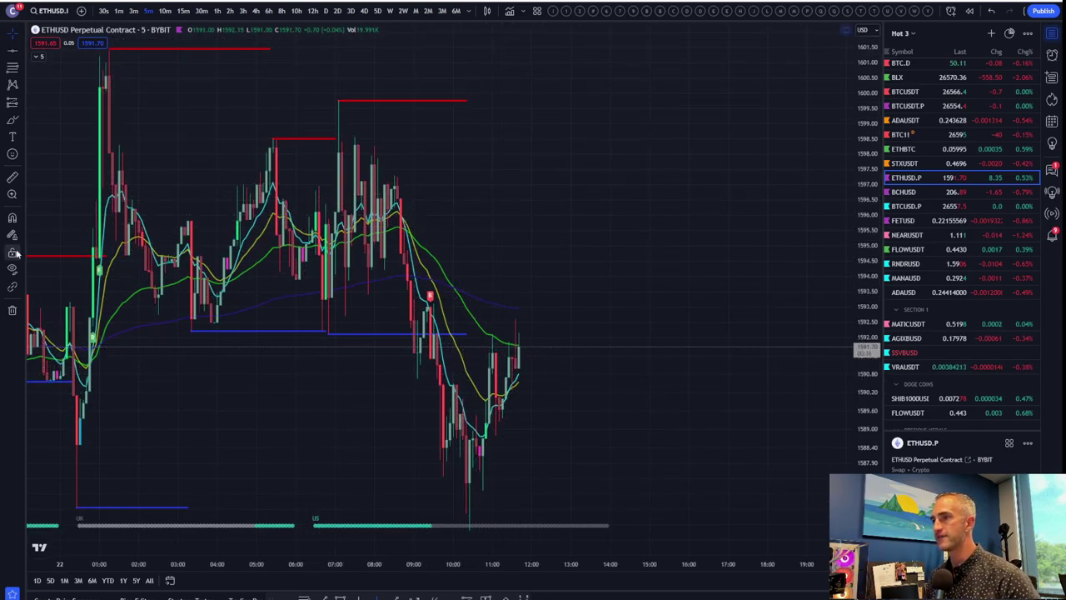
# Step: Draw two horizontal lines on the ETHUSD.P chart, one at the current price of 1591.70 and one at about 1607
pyautogui.click(14, 52)
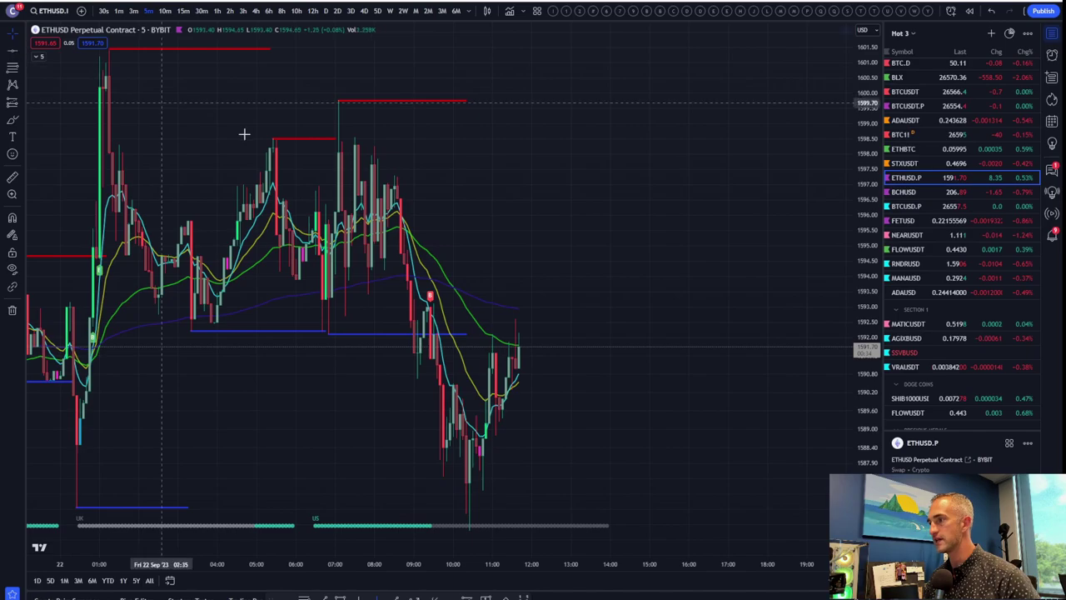
pyautogui.click(662, 346)
pyautogui.scroll(-5, 515, 139)
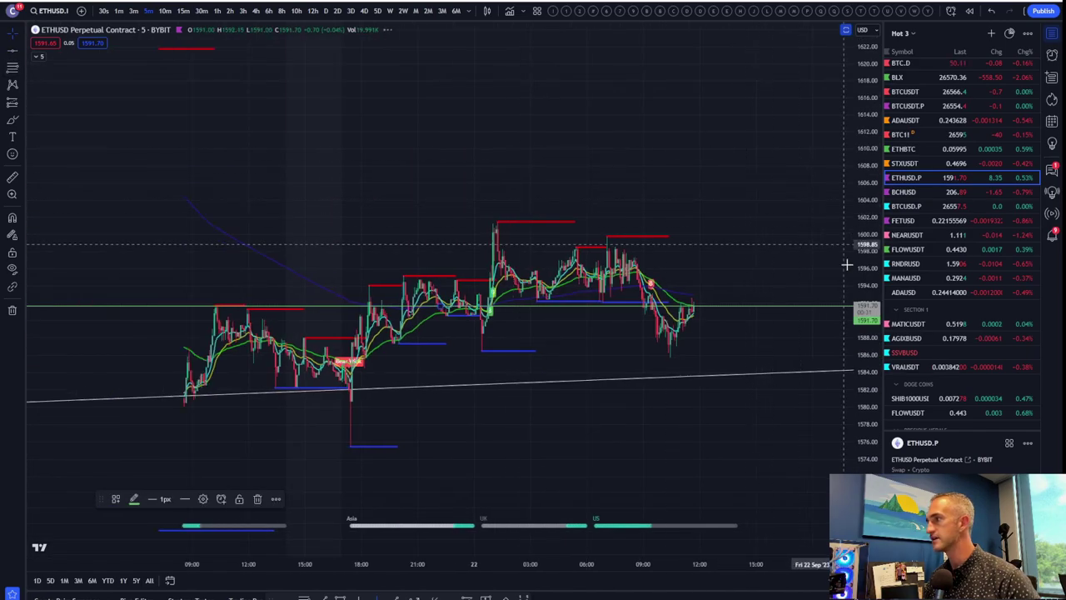
pyautogui.click(439, 188)
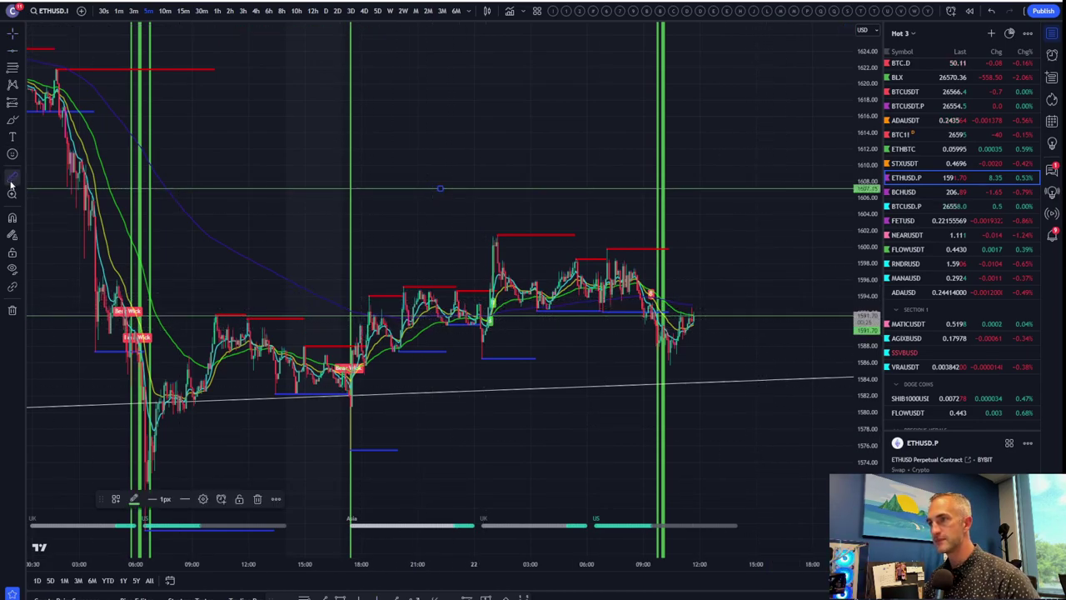
# Step: Raise the upper horizontal line to 1612.10 using a price measurement as guide, and add another horizontal line at 1587.15
pyautogui.keyDown('shift'); pyautogui.click(730, 315); pyautogui.keyUp('shift')
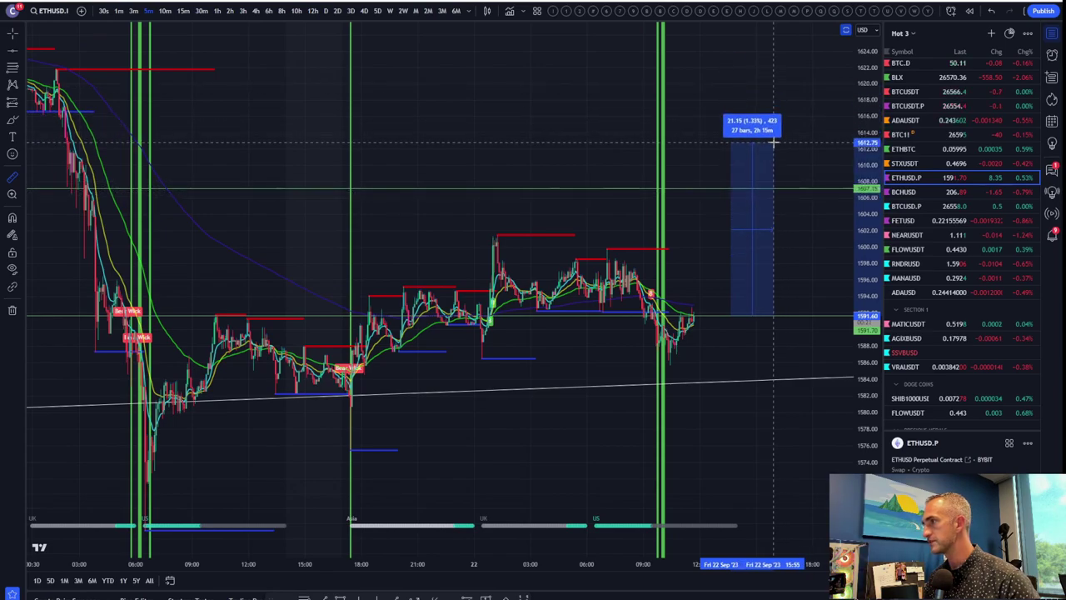
pyautogui.click(645, 179)
pyautogui.hotkey('alt', 'h')
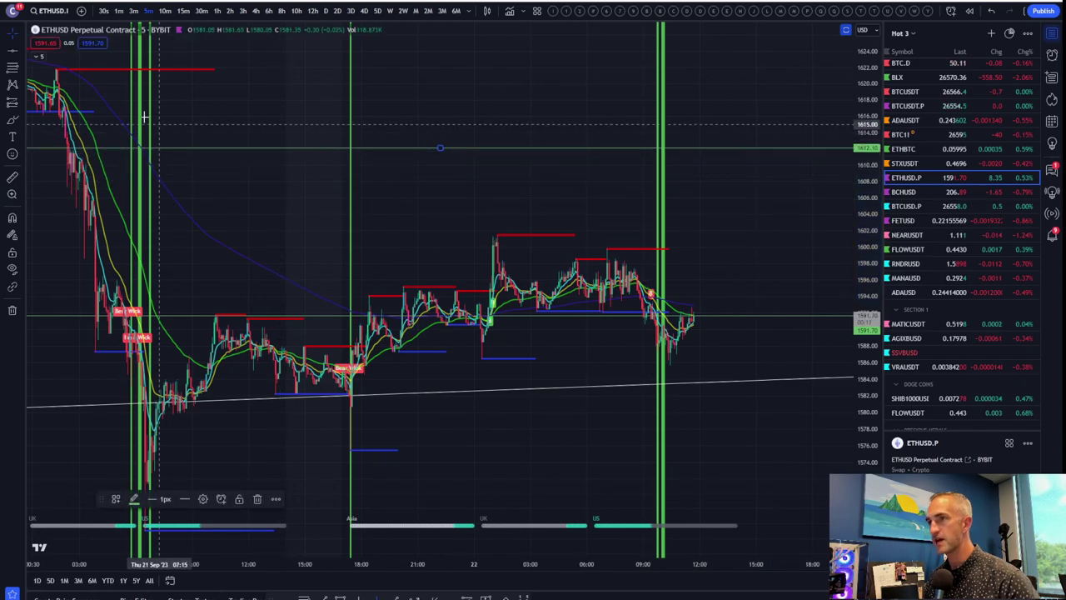
pyautogui.click(805, 345)
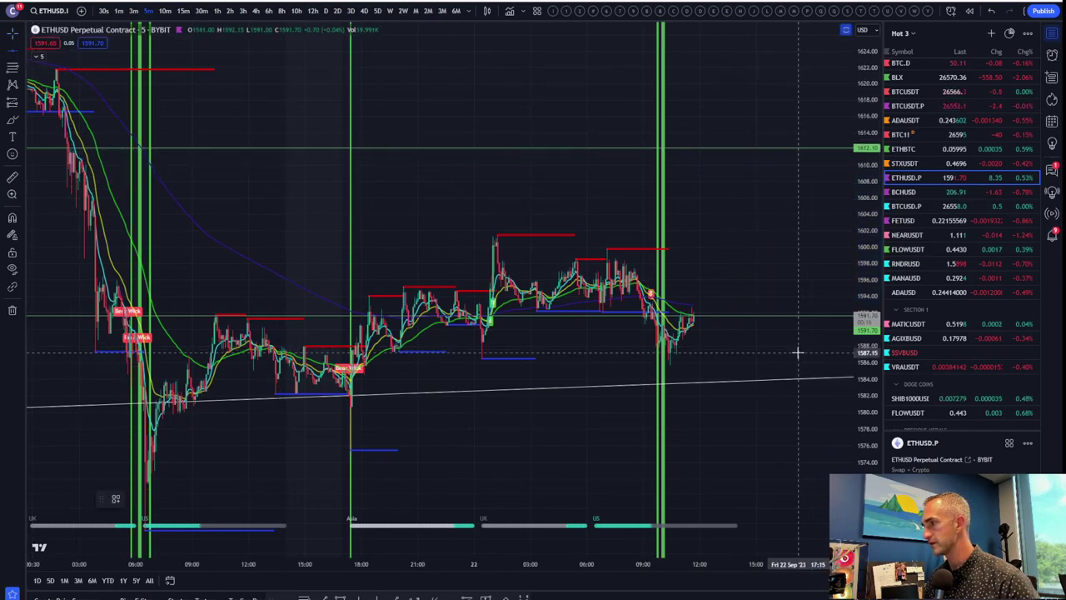
pyautogui.hotkey('alt', 'h')
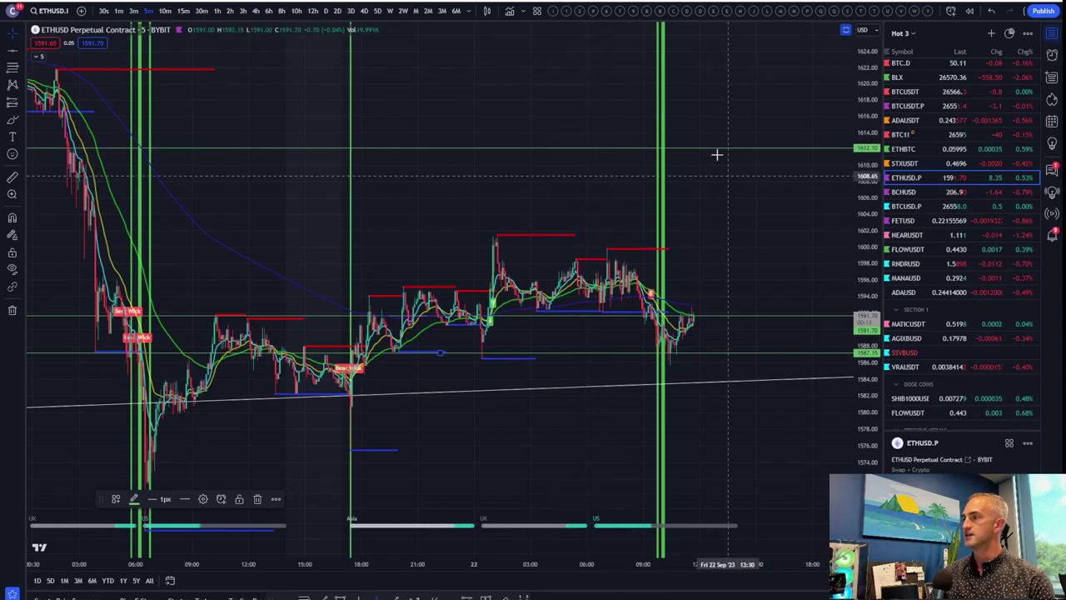
# Step: Measure the price ranges from the current-price line up towards the upper horizontal line and down to the lower one
pyautogui.click(12, 177)
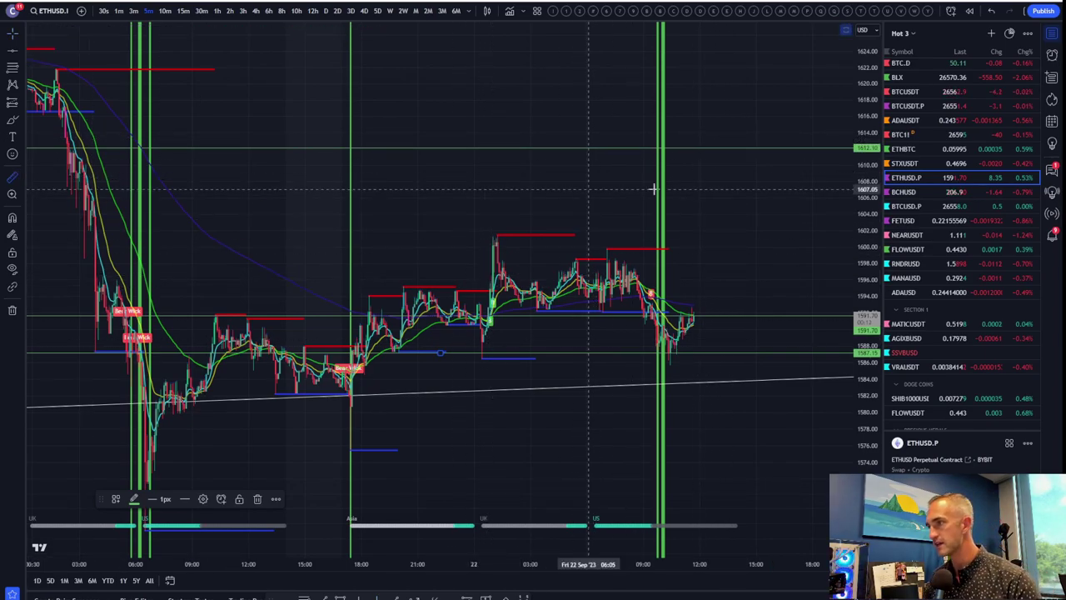
pyautogui.click(736, 314)
pyautogui.click(807, 154)
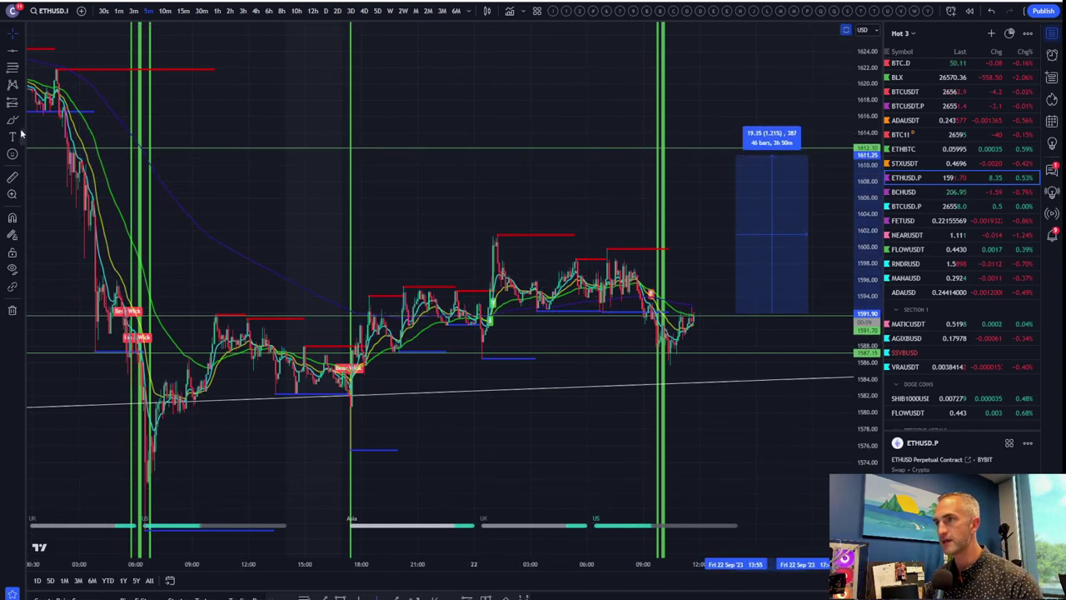
pyautogui.click(773, 322)
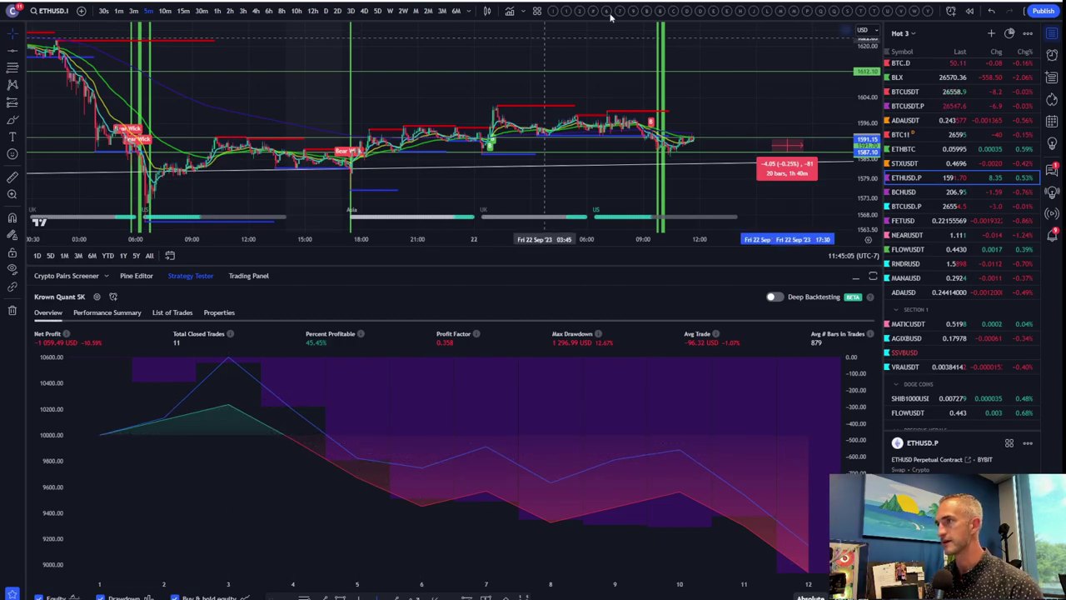
# Step: Switch to the Bitget ETHUSDT perpetual 5-minute chart and collapse the Strategy Tester to enlarge the chart and its indicators
pyautogui.click(673, 13)
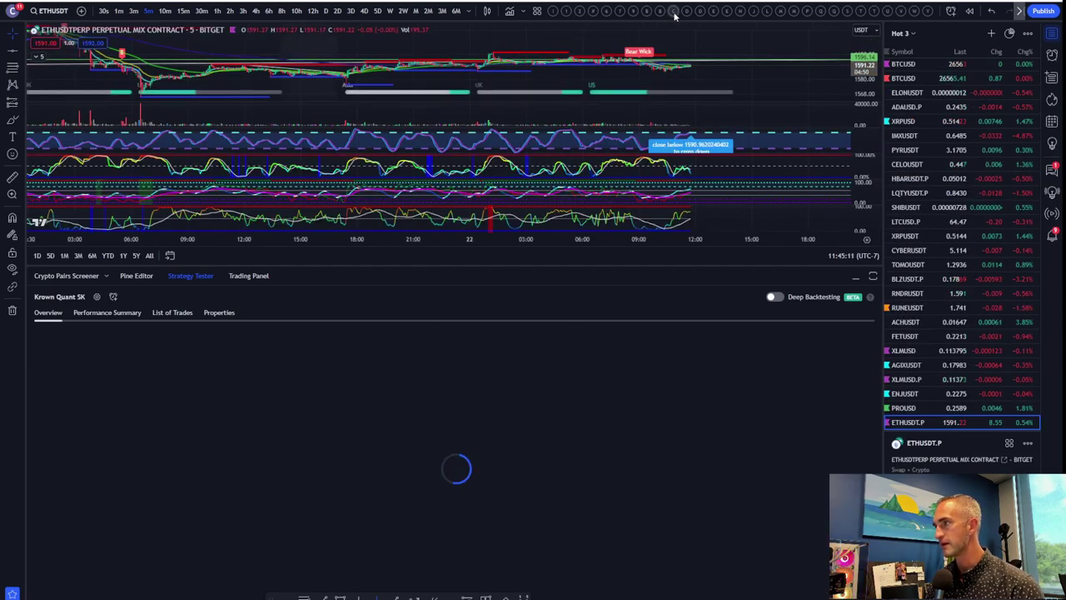
pyautogui.scroll(-4, 922, 360)
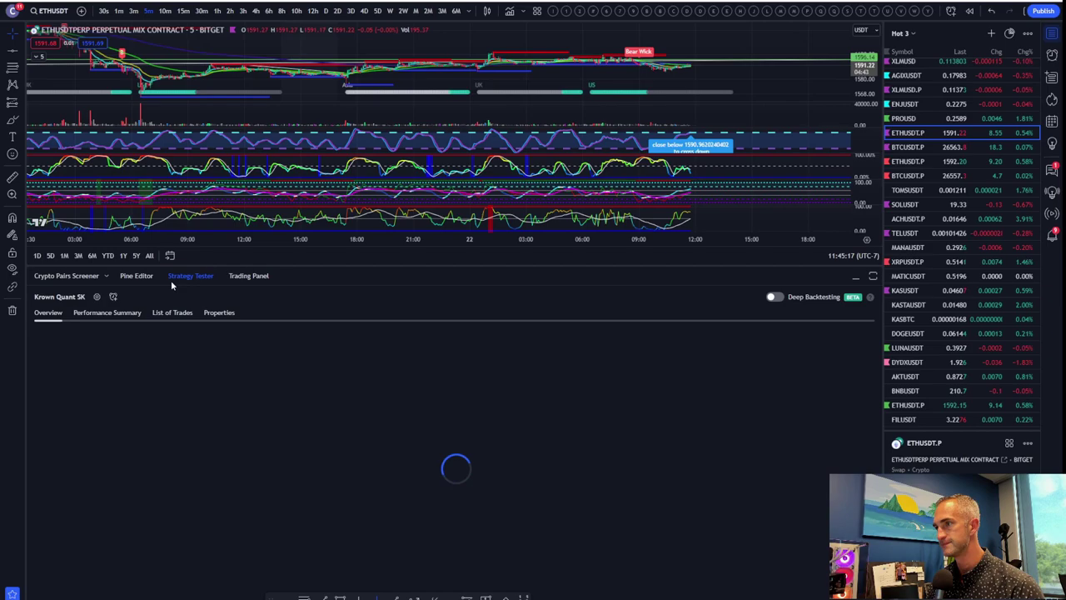
pyautogui.click(177, 280)
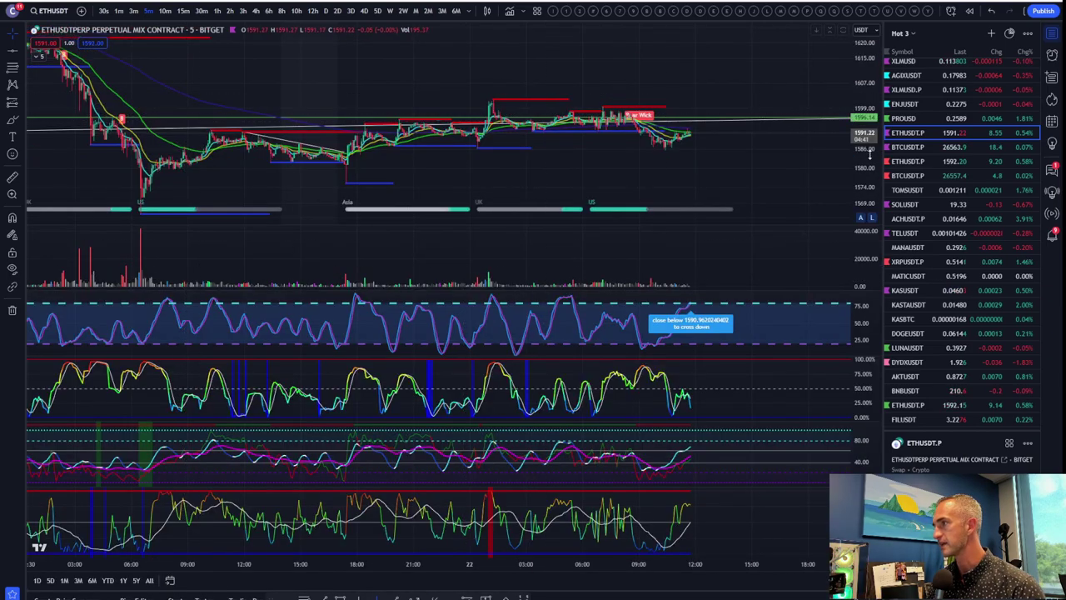
pyautogui.scroll(2, 630, 167)
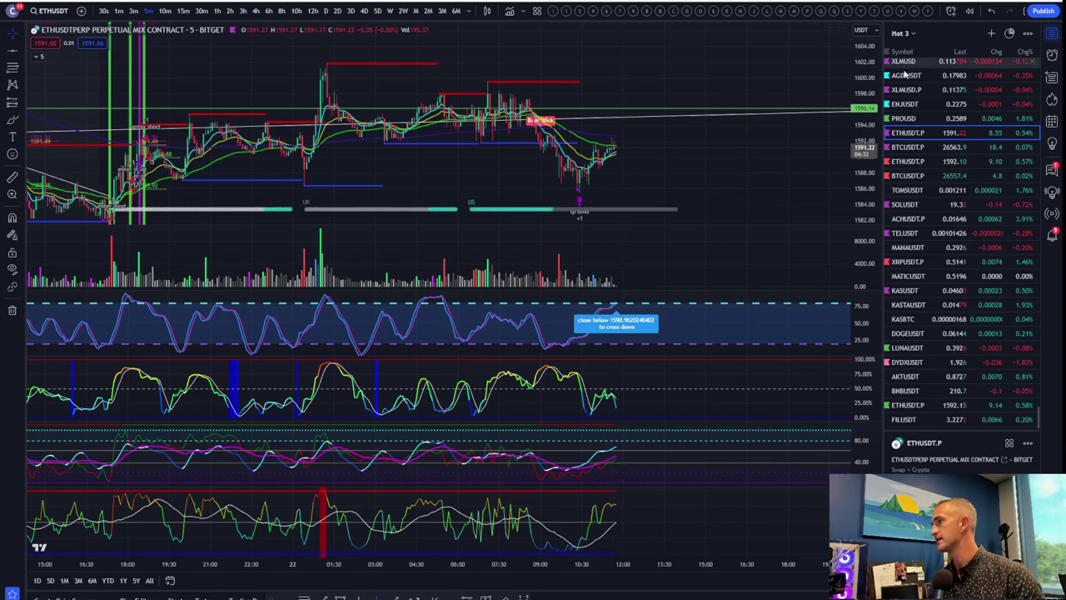
# Step: Find NQ1! among the watchlist's essentials and review the NASDAQ 100 futures chart on the 4-hour and daily intervals
pyautogui.scroll(-5, 906, 109)
pyautogui.scroll(5, 906, 109)
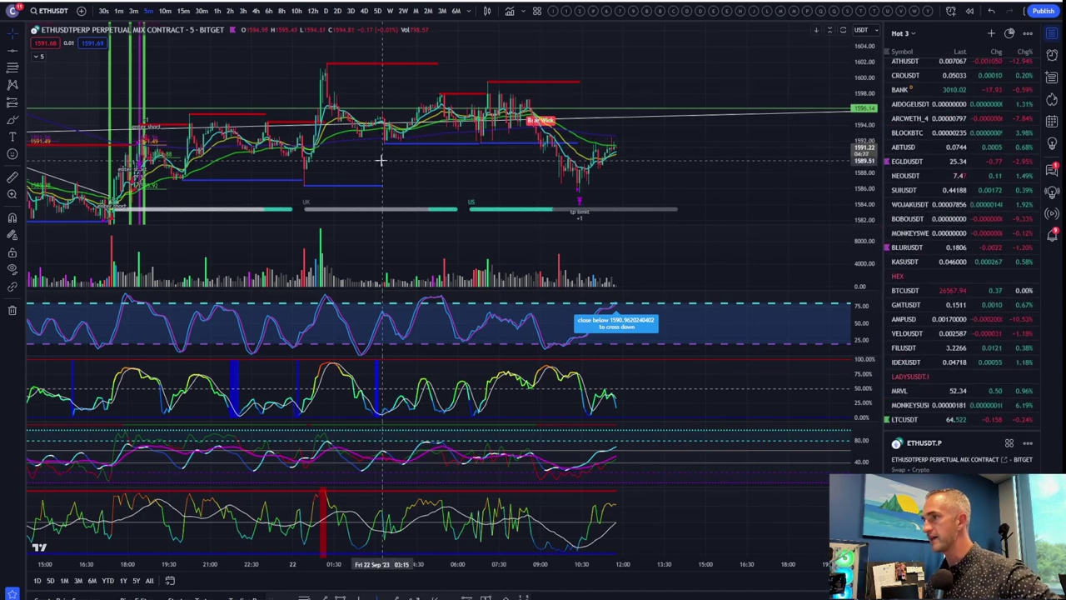
pyautogui.scroll(-10, 944, 209)
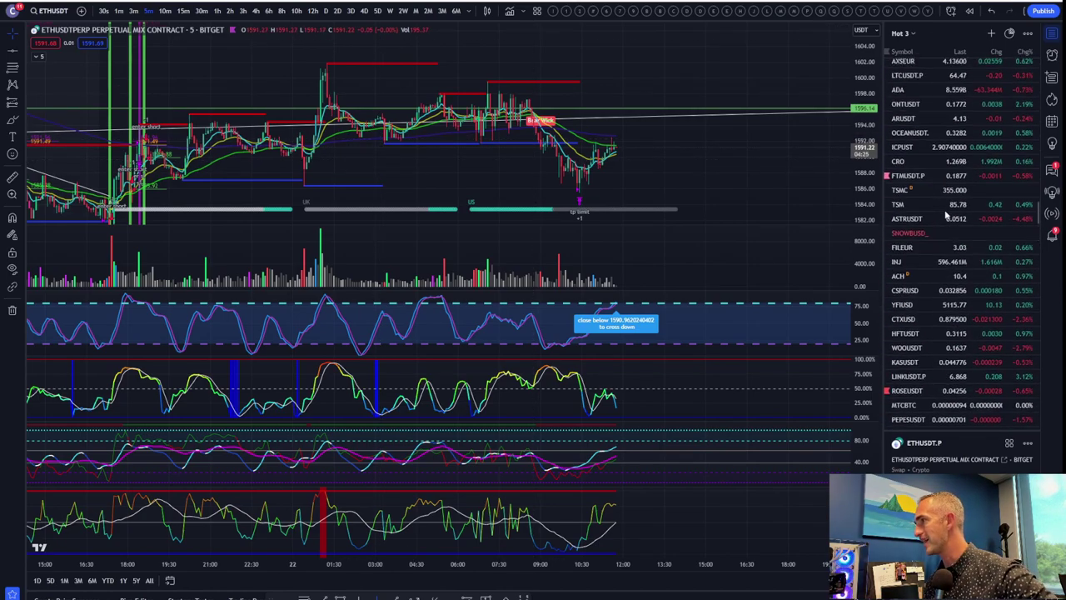
pyautogui.scroll(10, 946, 214)
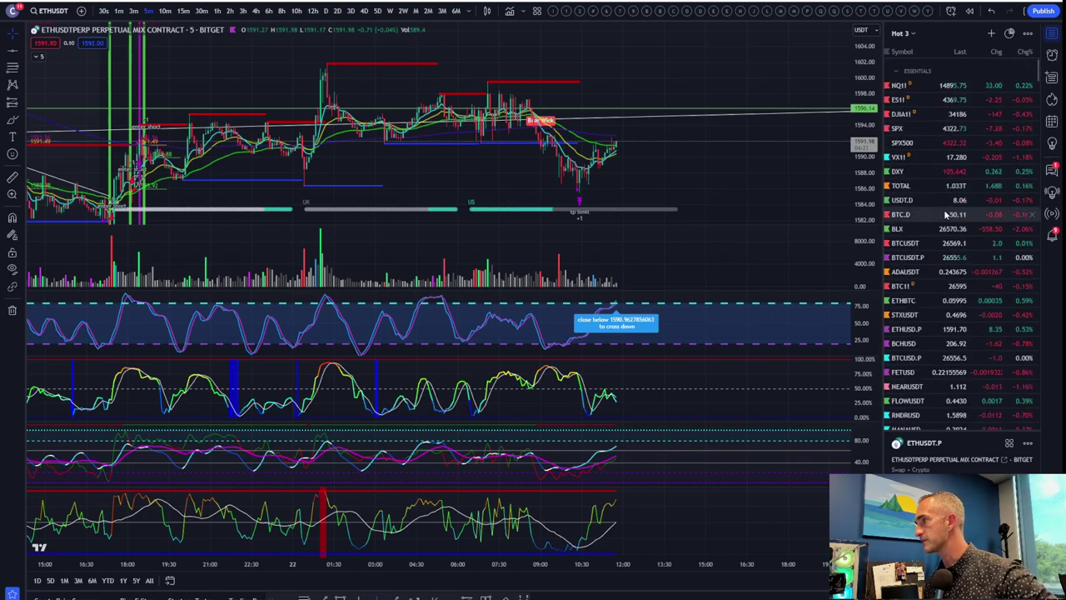
pyautogui.click(933, 87)
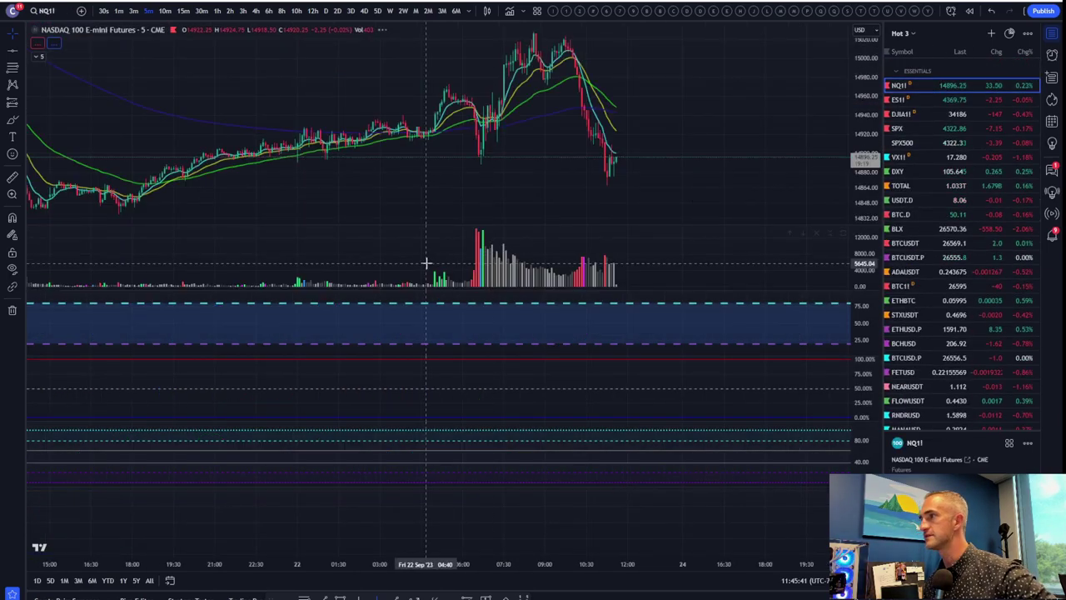
pyautogui.click(260, 11)
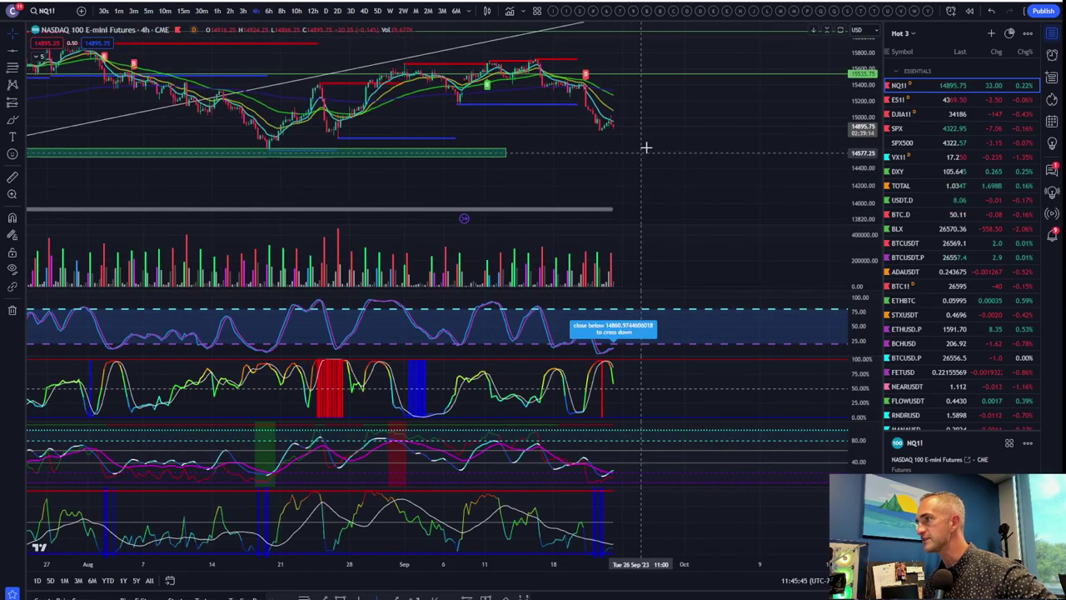
pyautogui.scroll(-3, 360, 58)
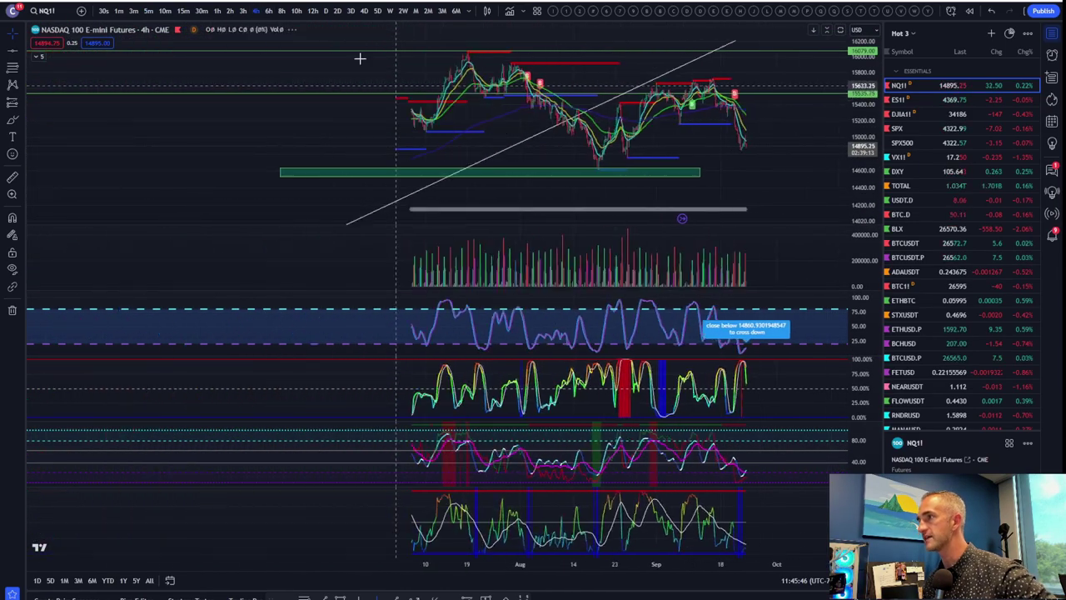
pyautogui.click(326, 11)
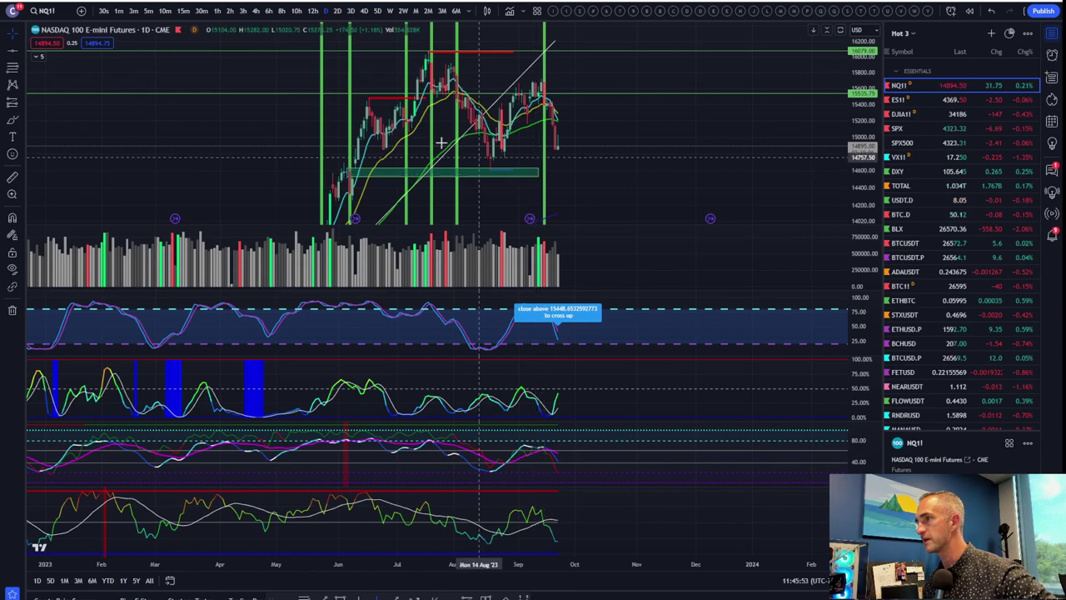
# Step: Review the daily chart of the S&P 500 futures ES1!, followed by the U.S. Dollar Index DXY with its 2022–2023 history
pyautogui.click(904, 99)
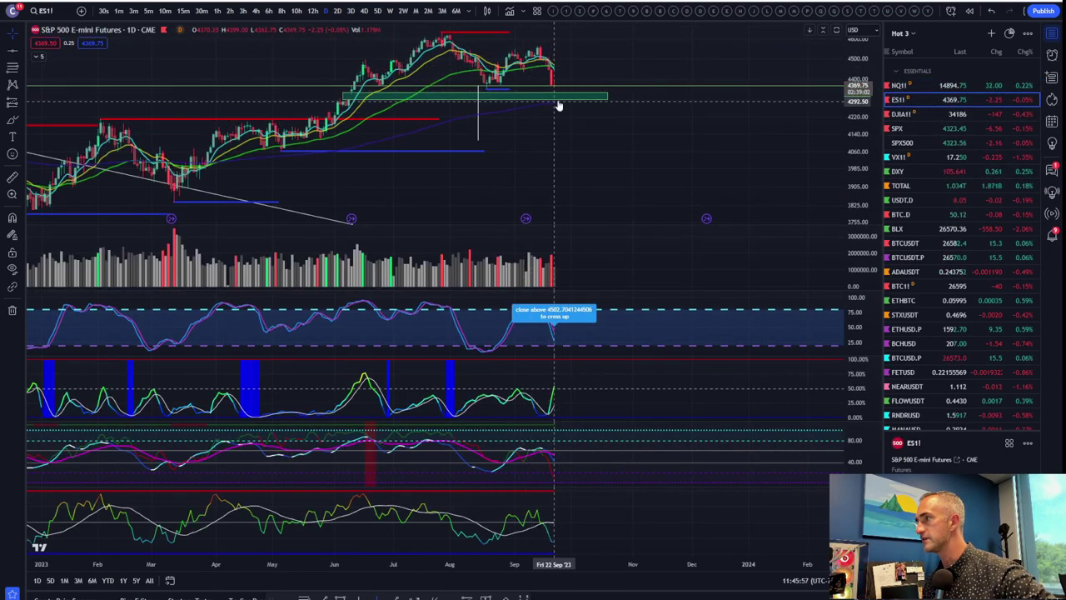
pyautogui.click(925, 171)
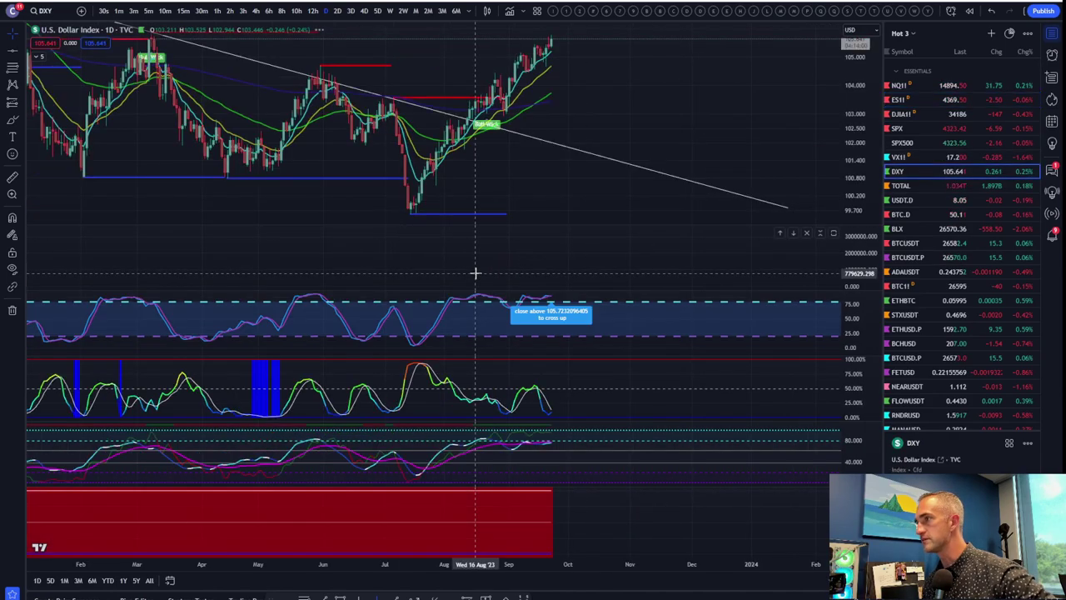
pyautogui.scroll(-5, 775, 105)
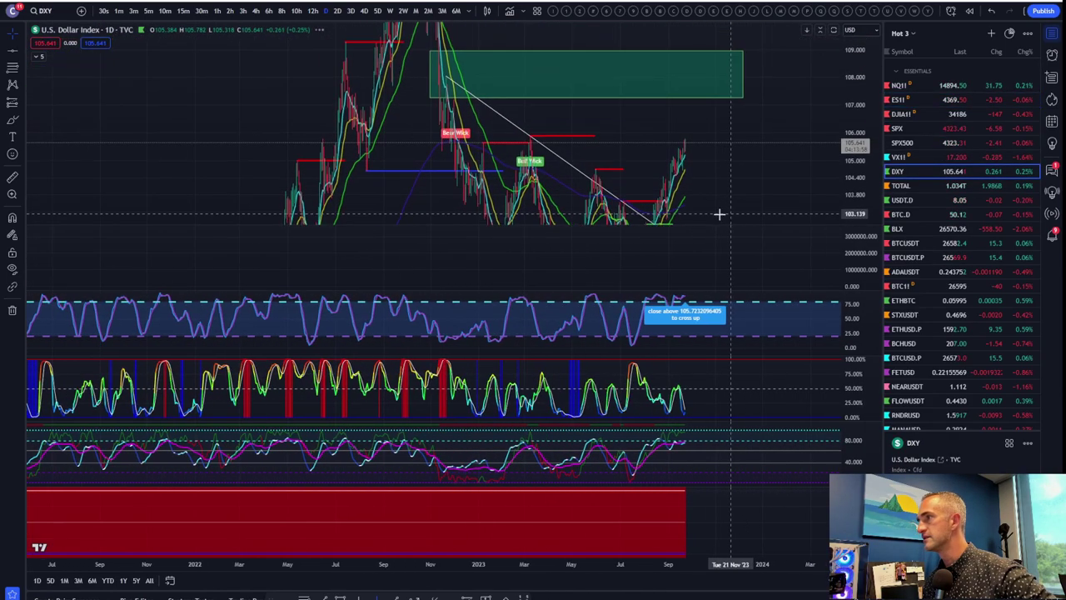
pyautogui.hscroll(-1, 457, 192)
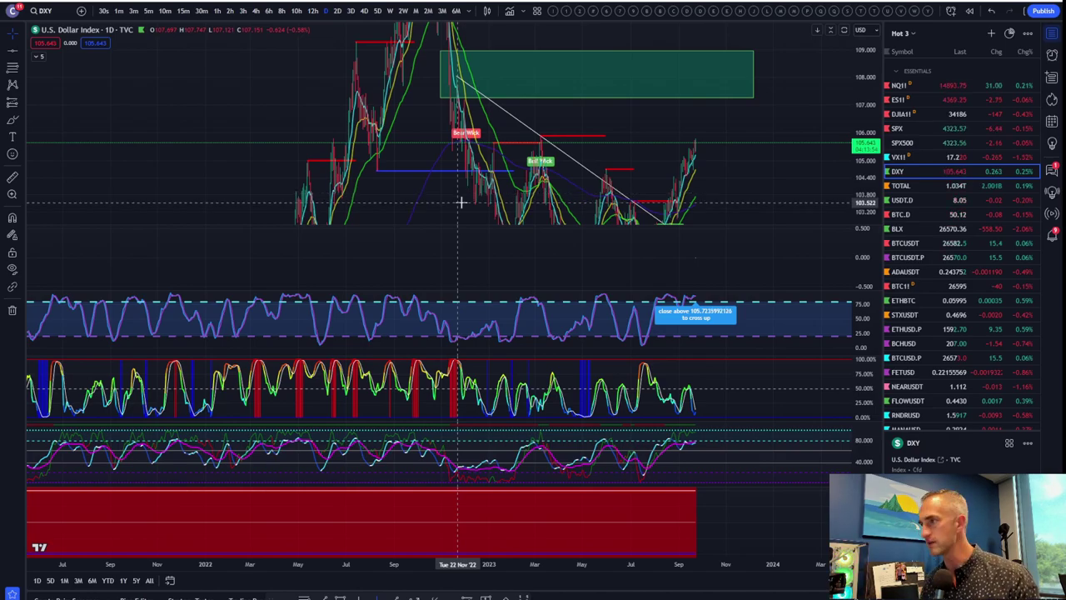
pyautogui.hscroll(5, 666, 109)
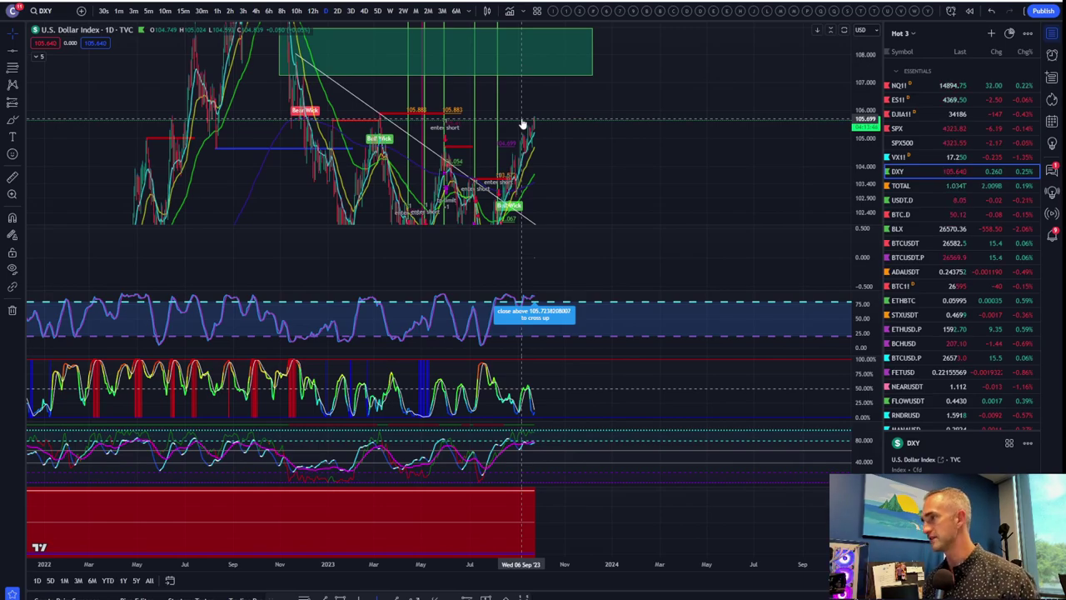
# Step: Examine recent candles on the daily USDT.D dominance chart and open the BTC.D dominance chart for comparison
pyautogui.click(915, 203)
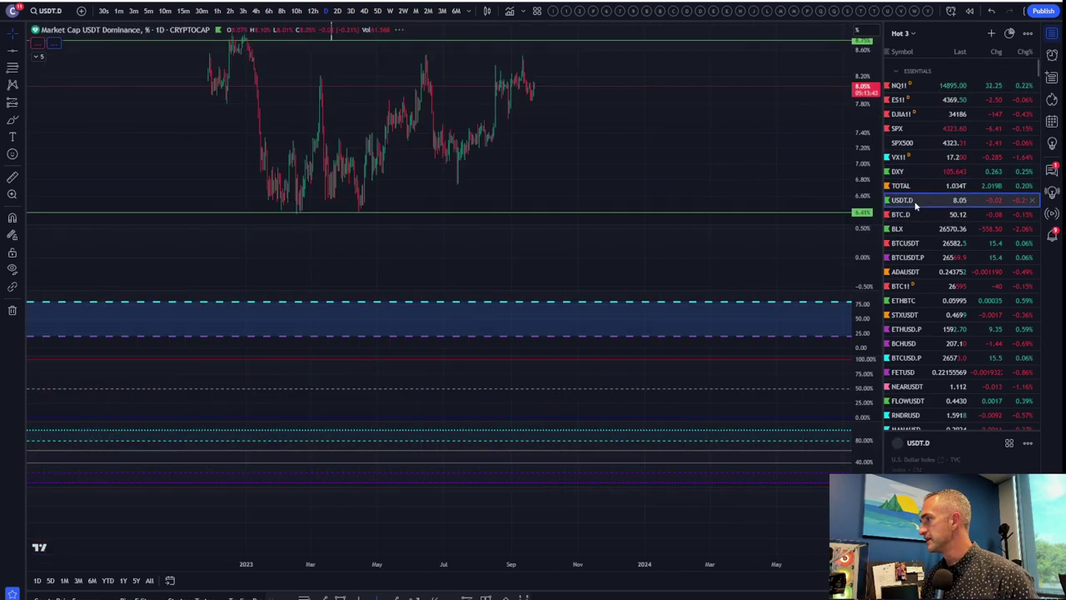
pyautogui.scroll(3, 416, 185)
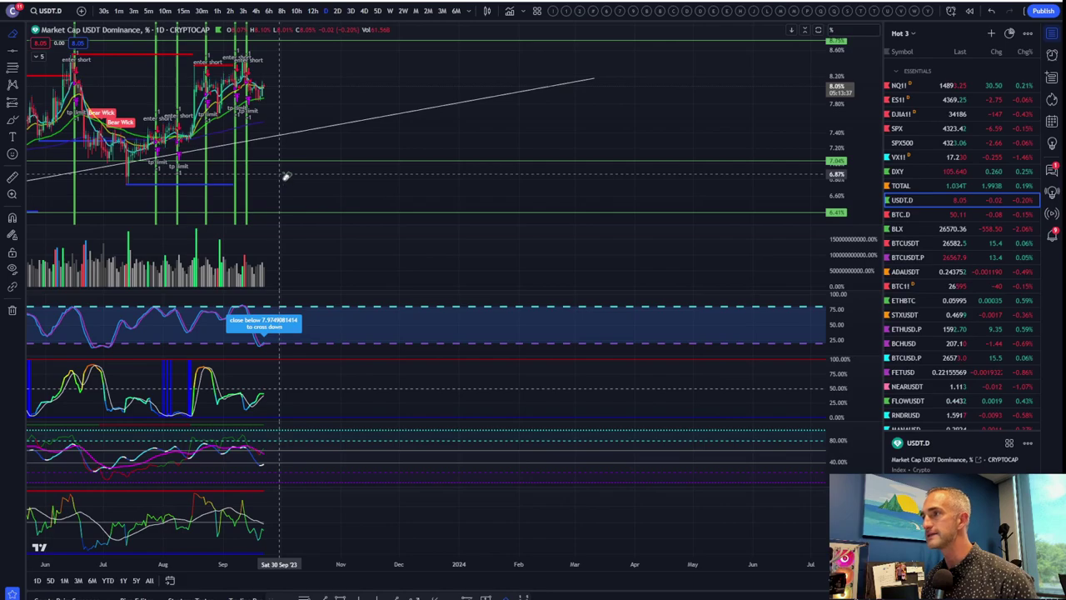
pyautogui.scroll(4, 512, 131)
pyautogui.moveTo(436, 109); pyautogui.dragTo(519, 111)
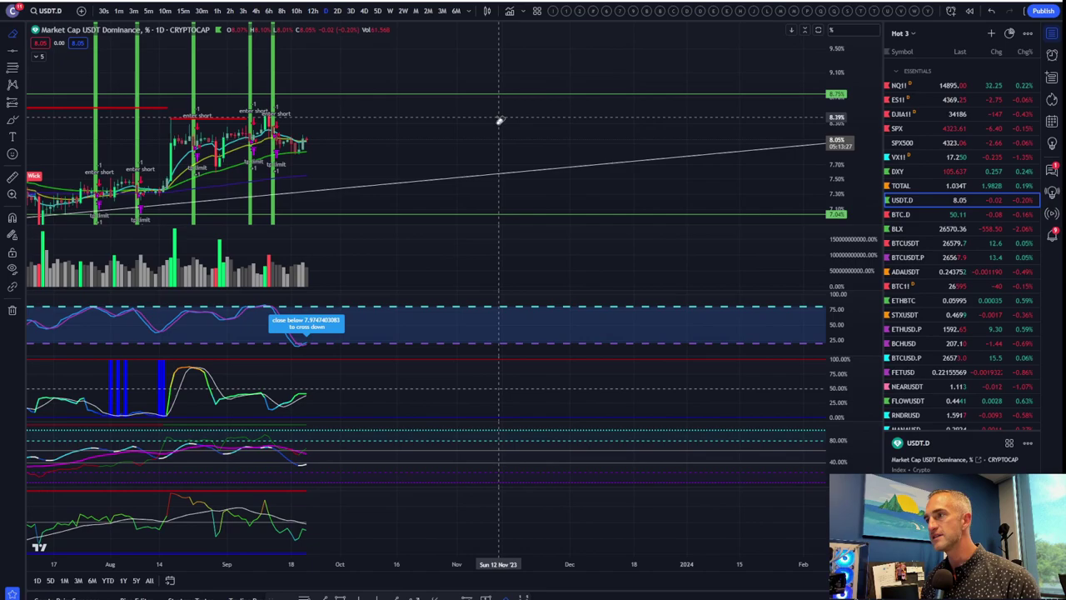
pyautogui.moveTo(498, 121); pyautogui.dragTo(512, 121)
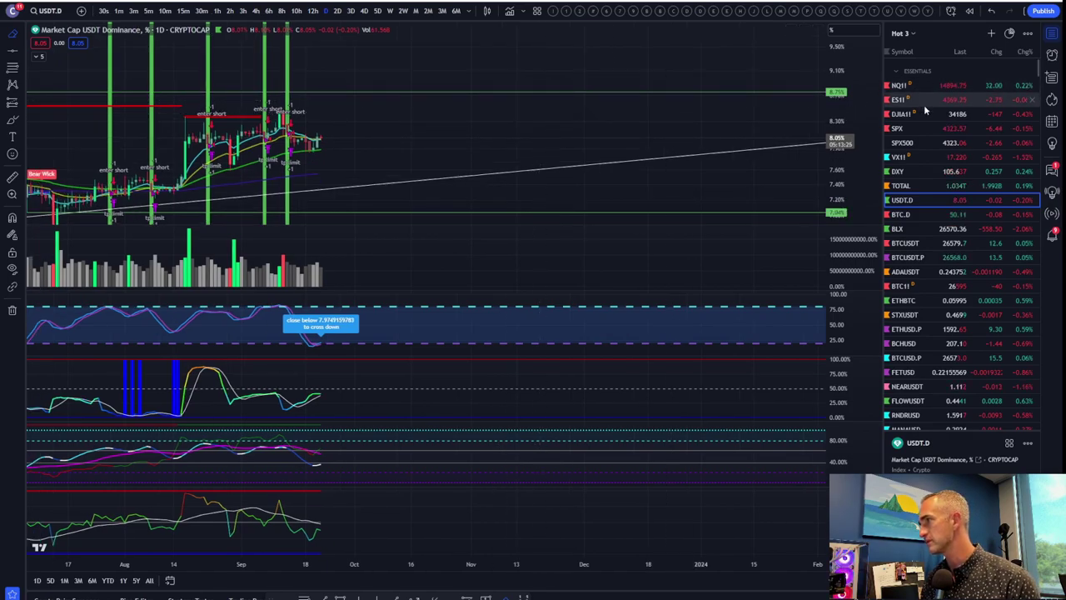
pyautogui.click(914, 215)
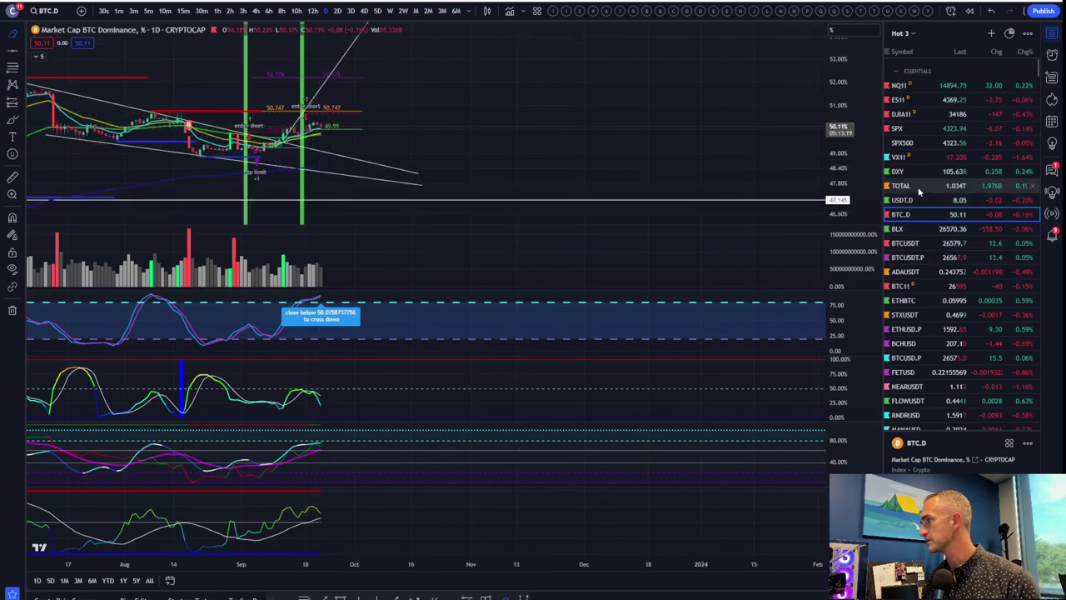
# Step: Review the daily VIX futures chart VX1! and return to USDT.D to examine its 2022–2023 history and recent candles
pyautogui.click(913, 157)
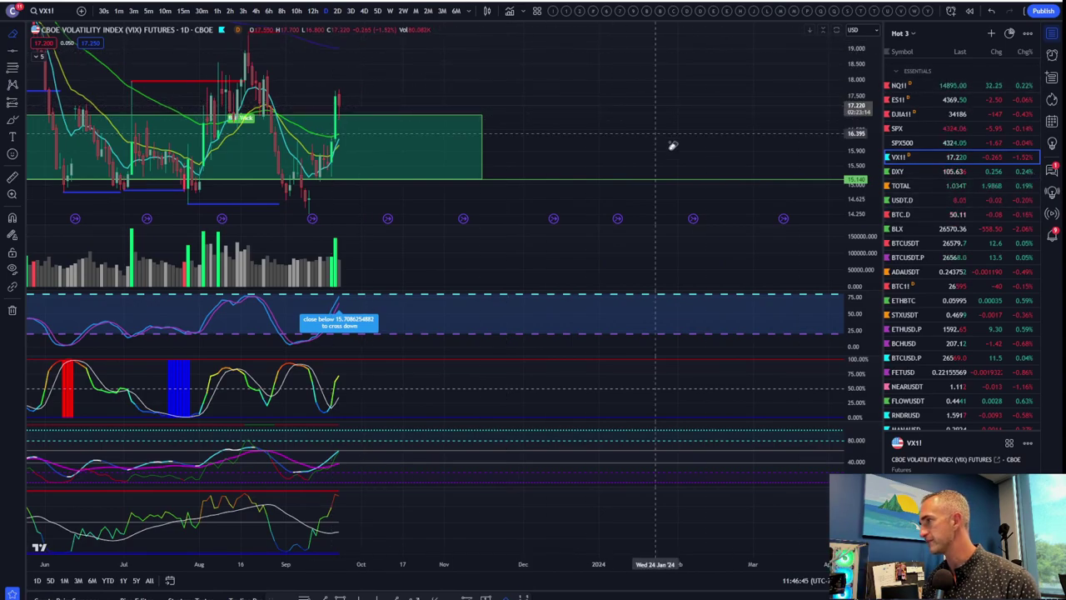
pyautogui.click(916, 214)
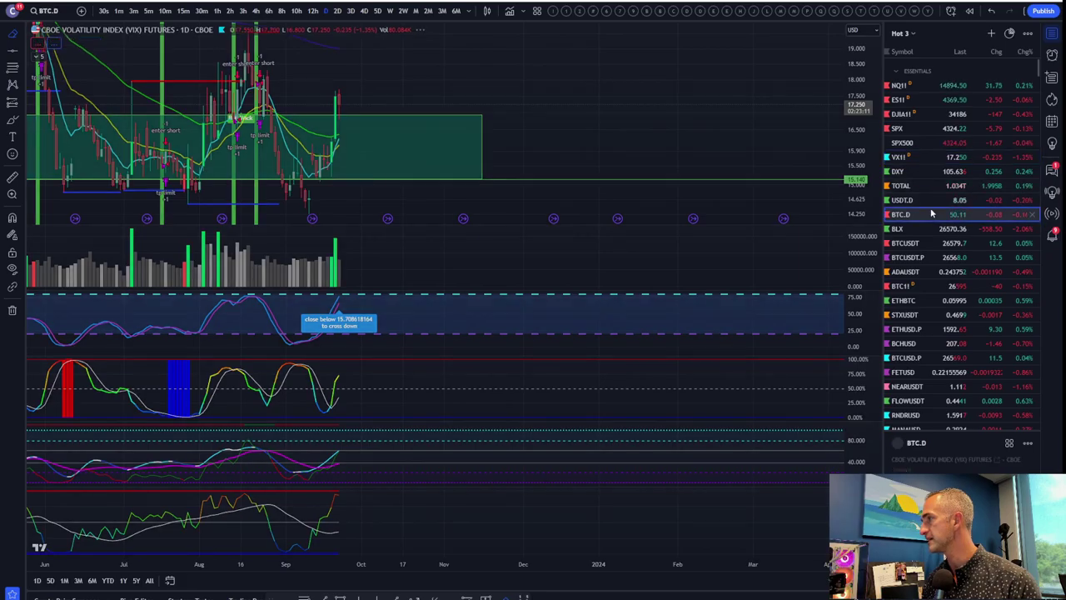
pyautogui.click(930, 200)
pyautogui.scroll(-10, 538, 134)
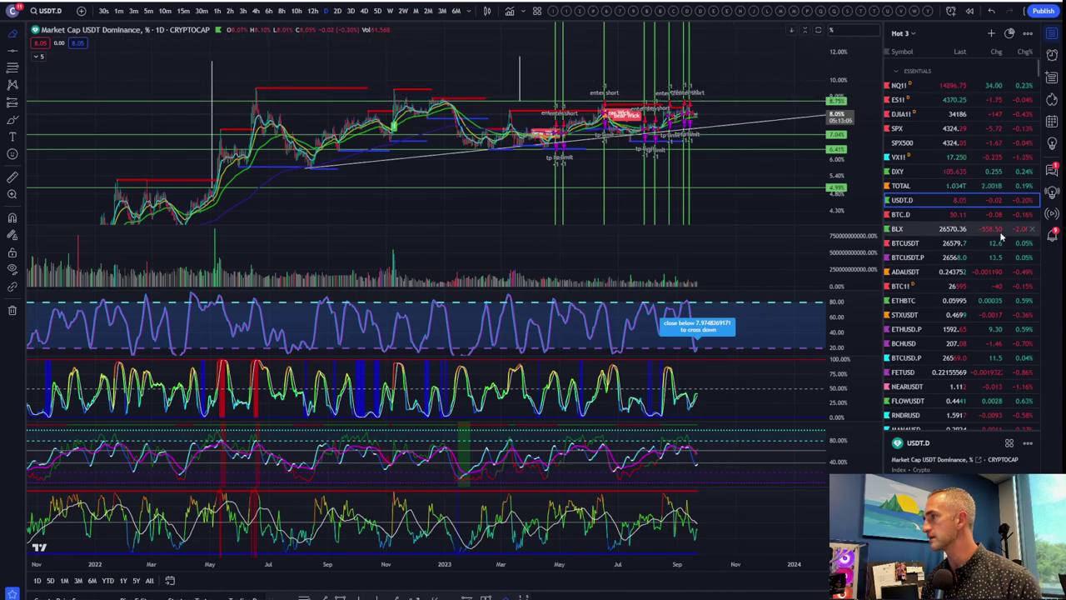
pyautogui.scroll(3, 847, 217)
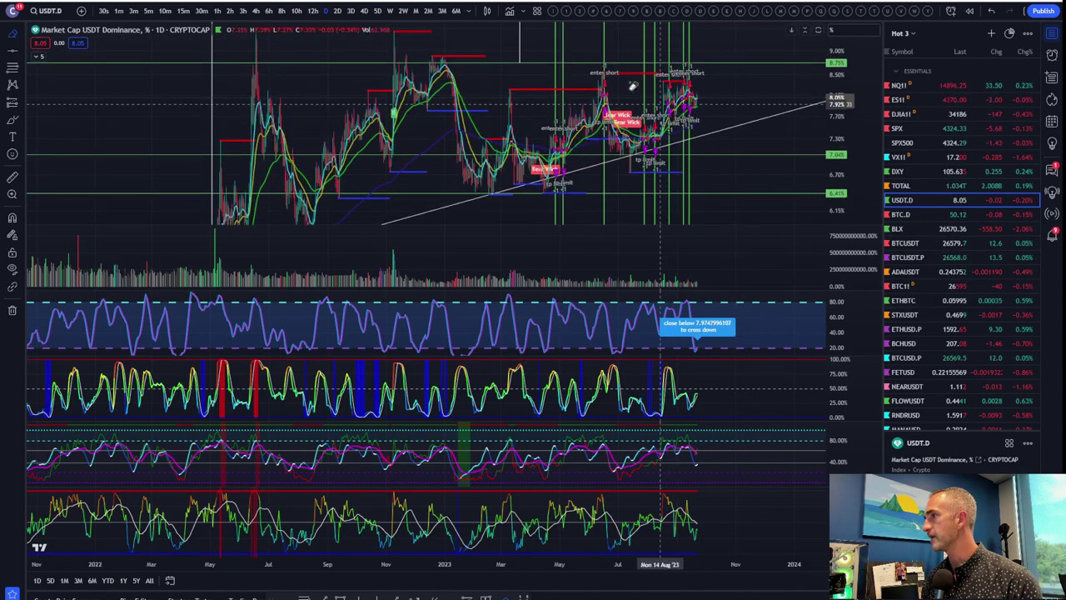
pyautogui.scroll(3, 587, 109)
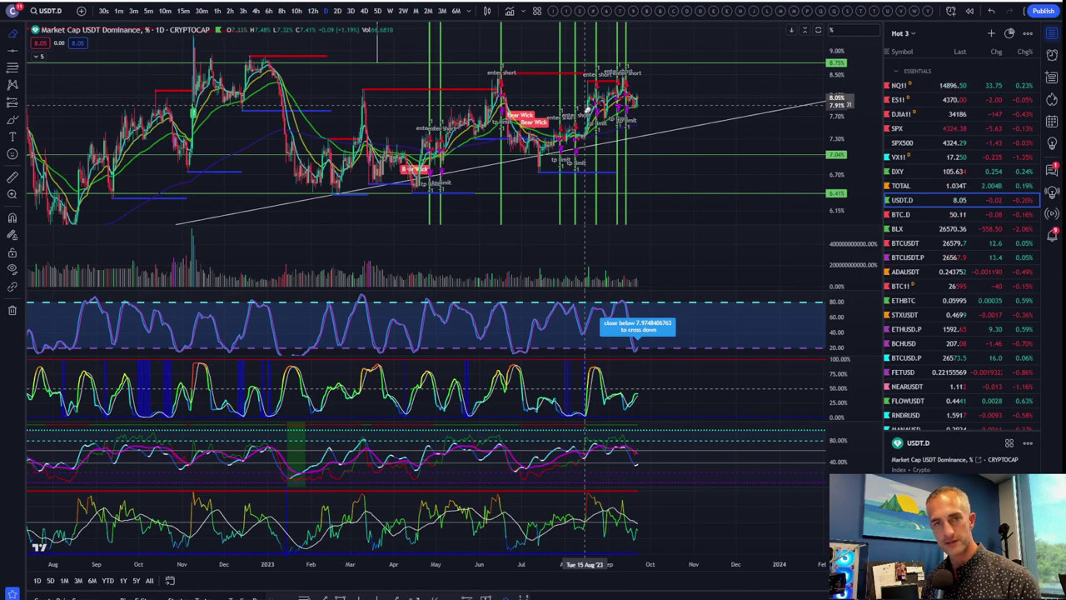
# Step: Review the daily ETHBTC chart with its multi-year history and fit the price scale to the visible candles
pyautogui.click(904, 299)
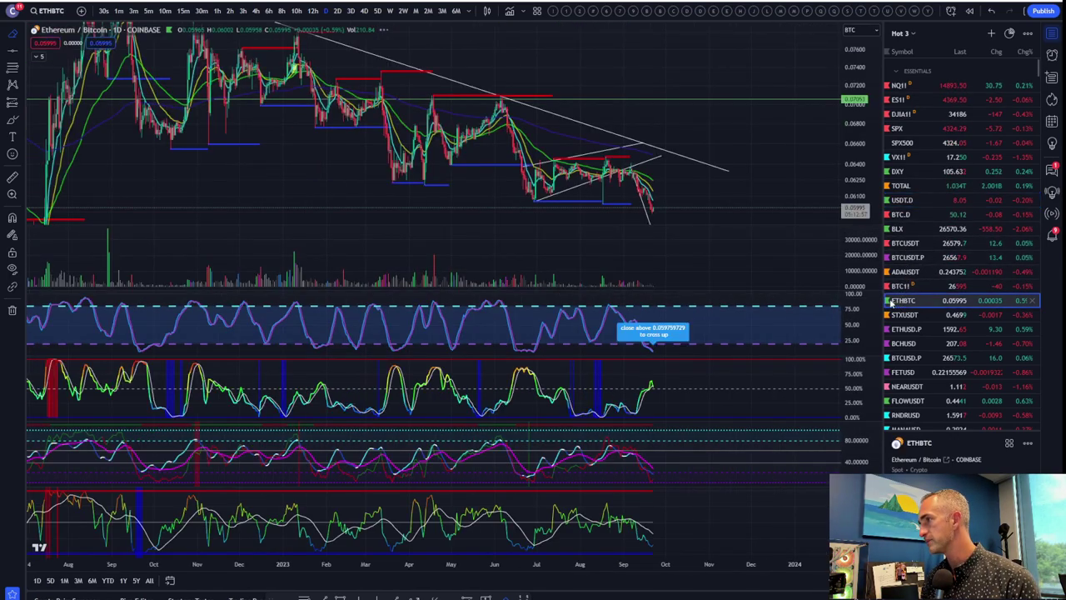
pyautogui.scroll(-5, 799, 152)
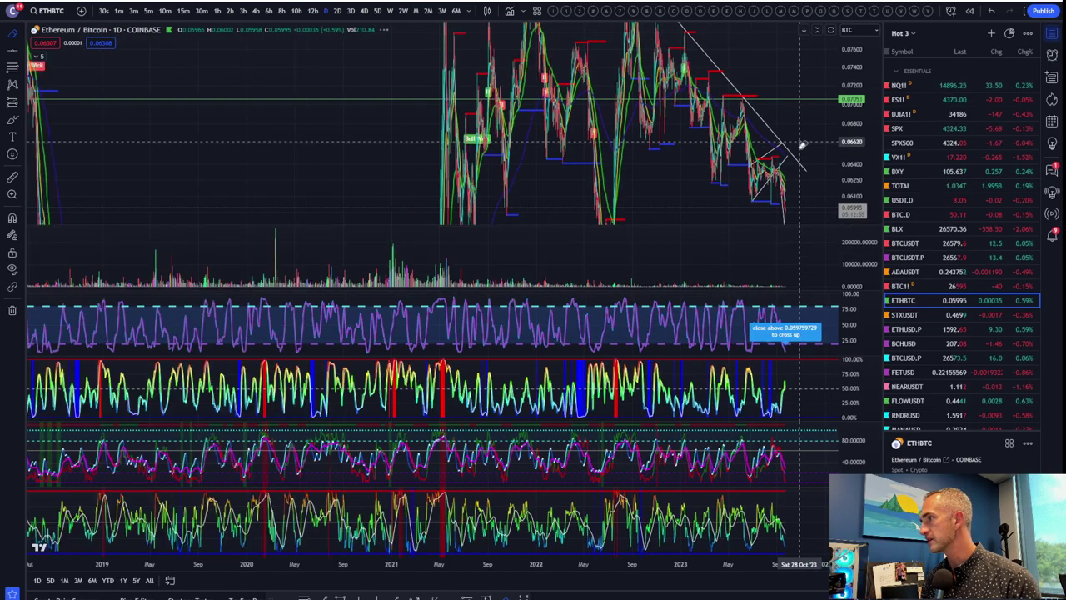
pyautogui.scroll(2, 428, 98)
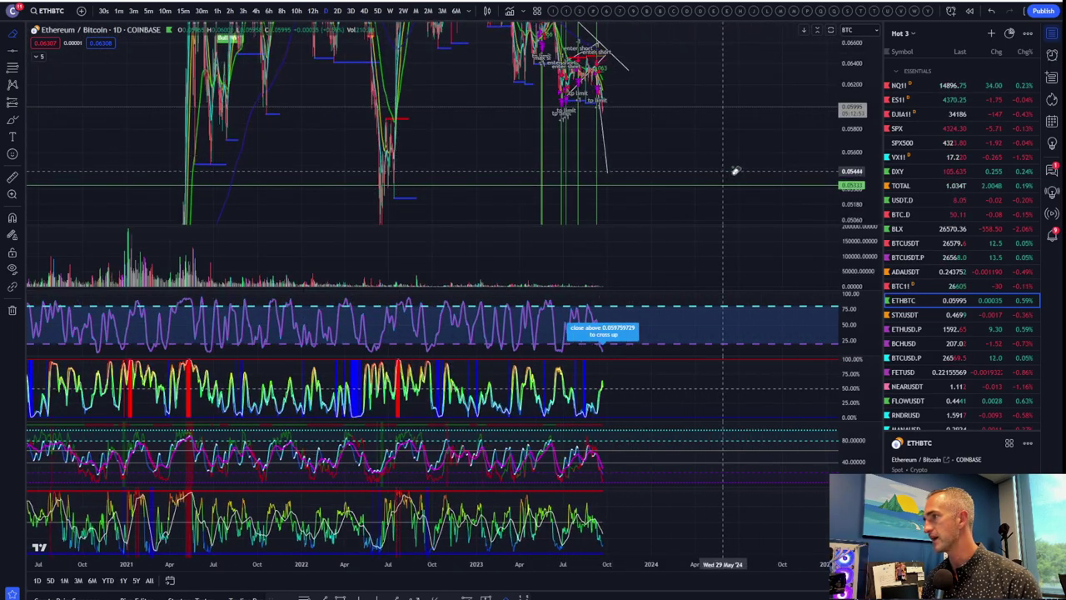
pyautogui.doubleClick(853, 180)
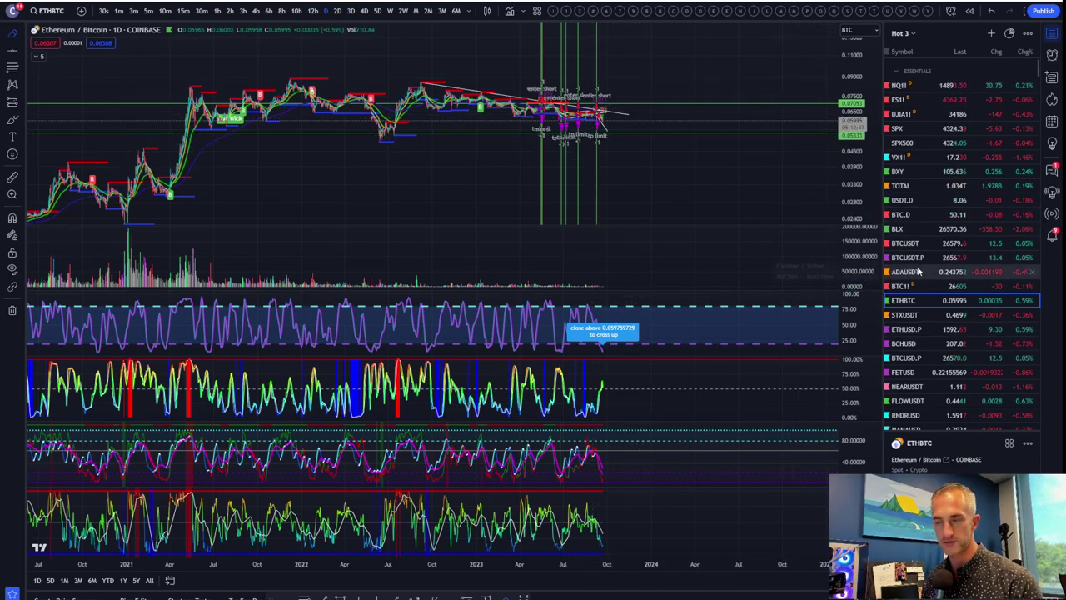
# Step: Examine the daily Bybit ETHUSD.P chart, focusing on 2023 price action around the rising trendline
pyautogui.click(907, 329)
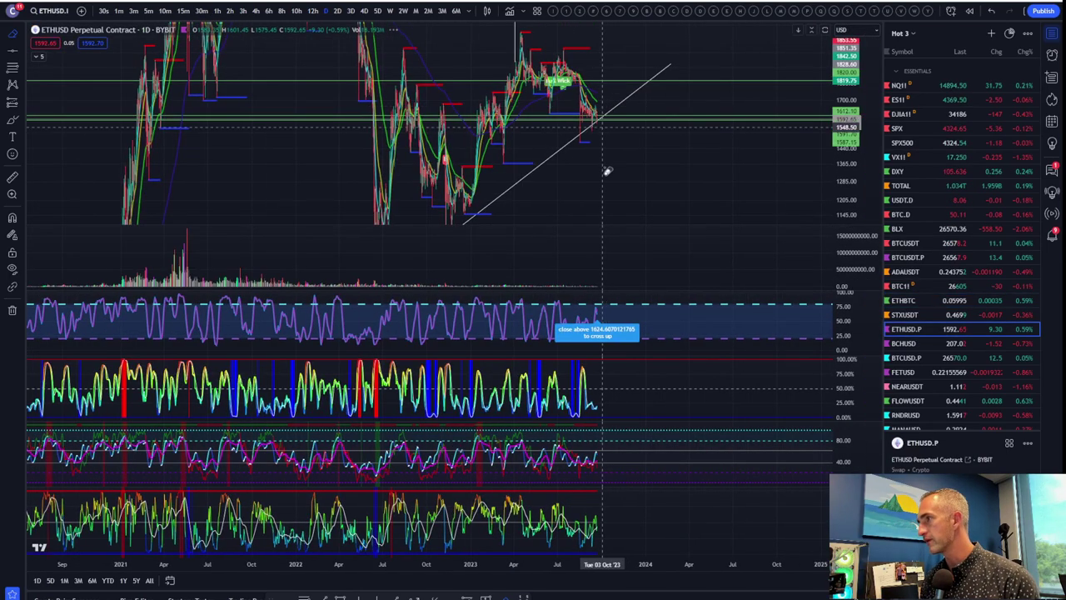
pyautogui.moveTo(609, 172); pyautogui.dragTo(718, 178)
pyautogui.scroll(3, 700, 167)
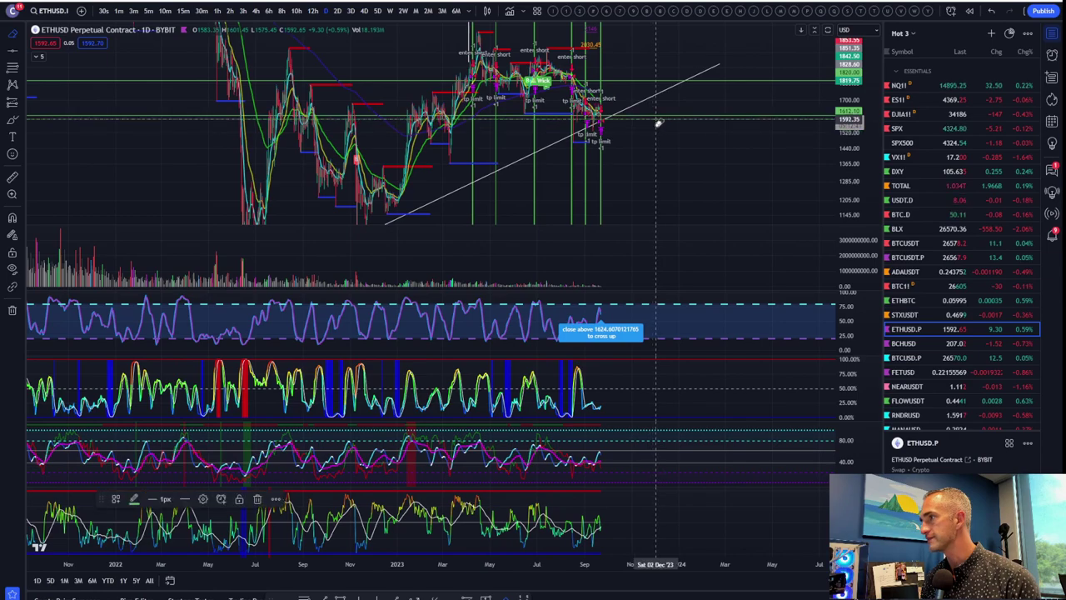
pyautogui.scroll(3, 691, 177)
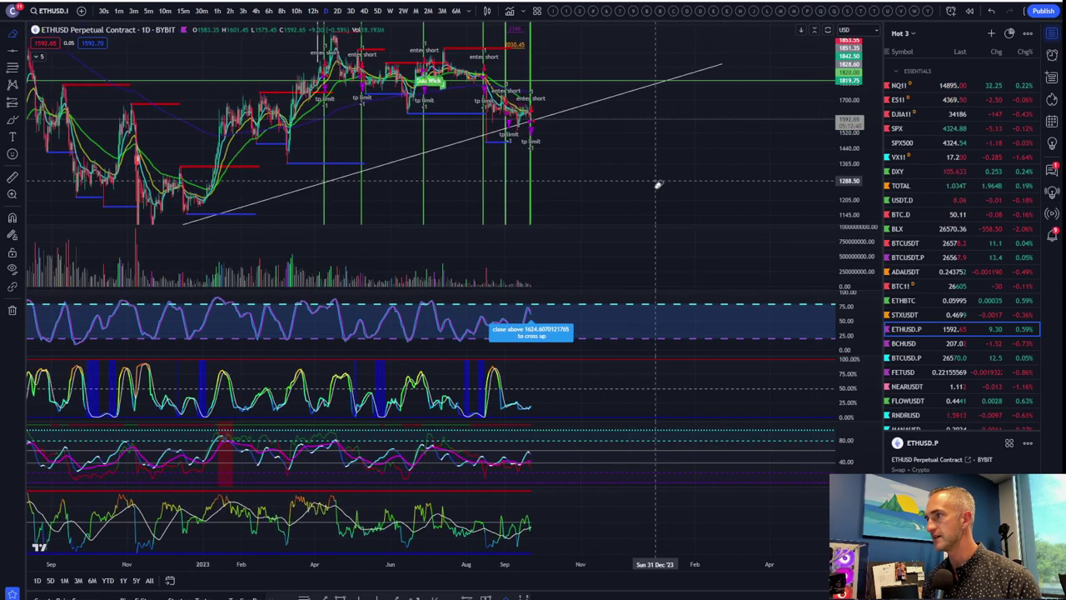
pyautogui.scroll(3, 658, 185)
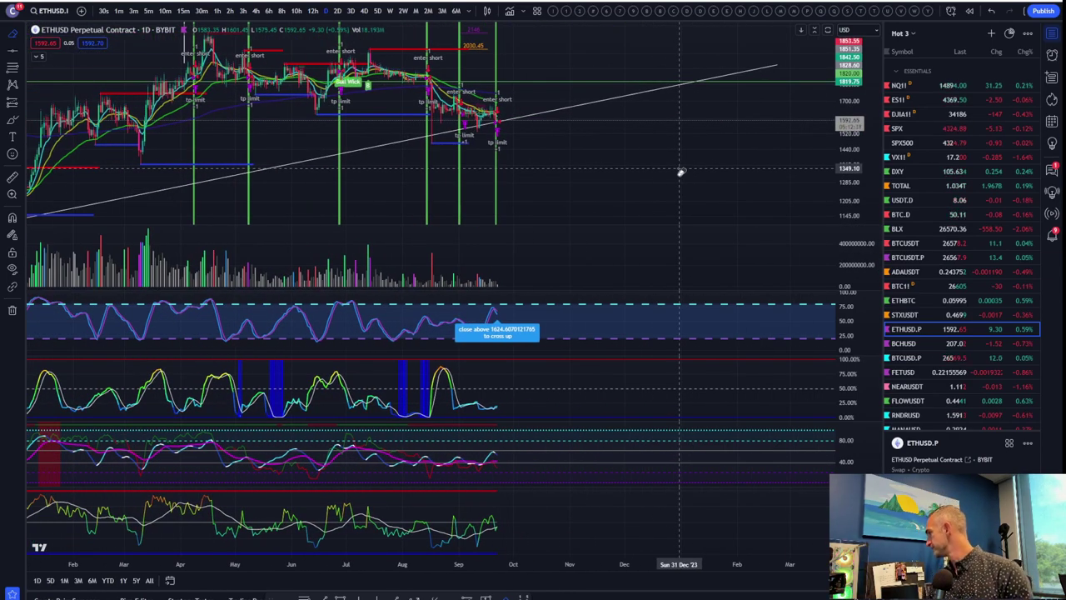
# Step: Check the daily Bybit BTCUSD.P chart and open the Bitget ETHUSDT.P perpetual from further down the watchlist
pyautogui.click(912, 358)
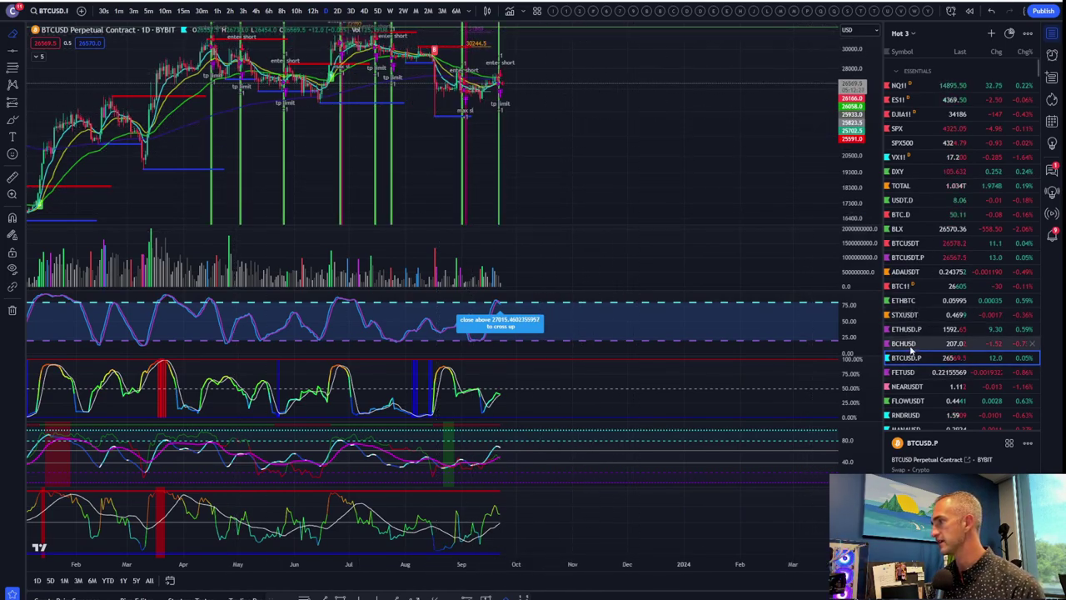
pyautogui.scroll(-1, 911, 335)
pyautogui.scroll(-10, 911, 334)
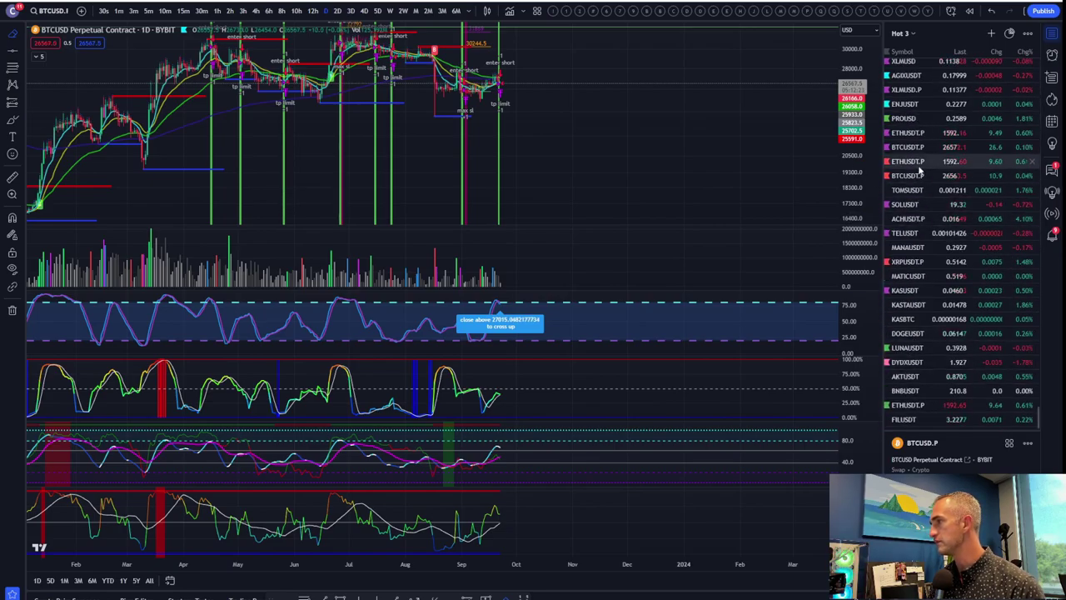
pyautogui.click(895, 163)
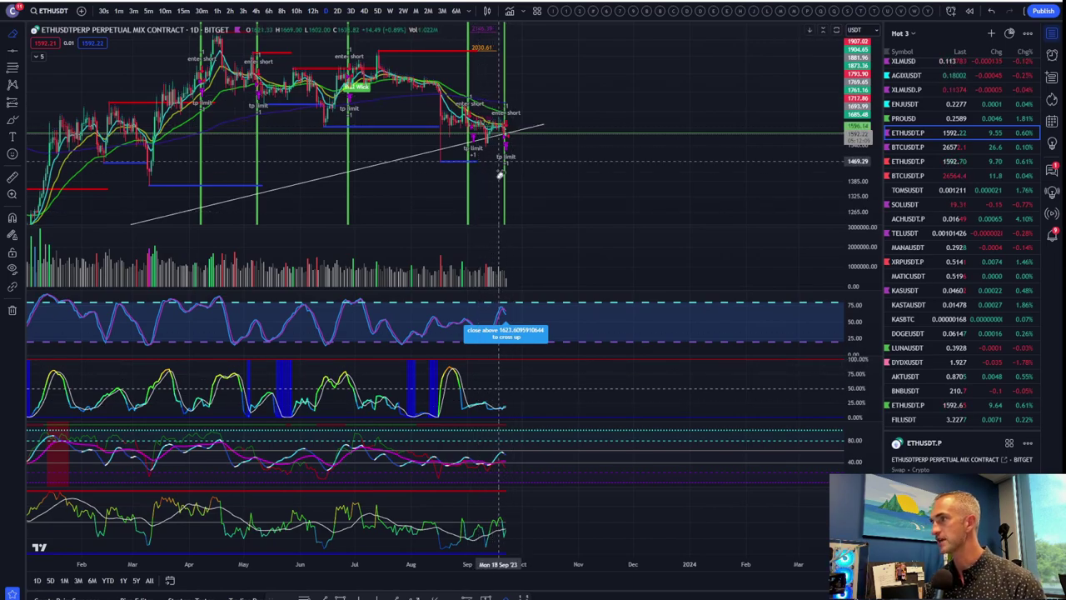
# Step: Set the Bitget ETHUSDT chart to 5 minutes with automatic price scaling and examine the 21–22 September candles and indicators
pyautogui.click(150, 12)
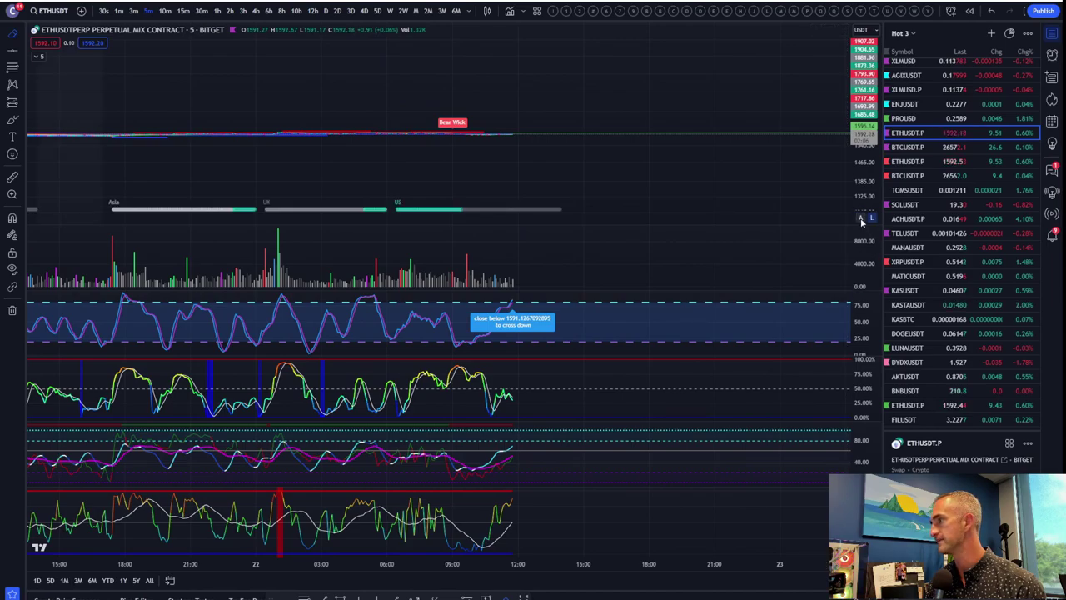
pyautogui.click(861, 218)
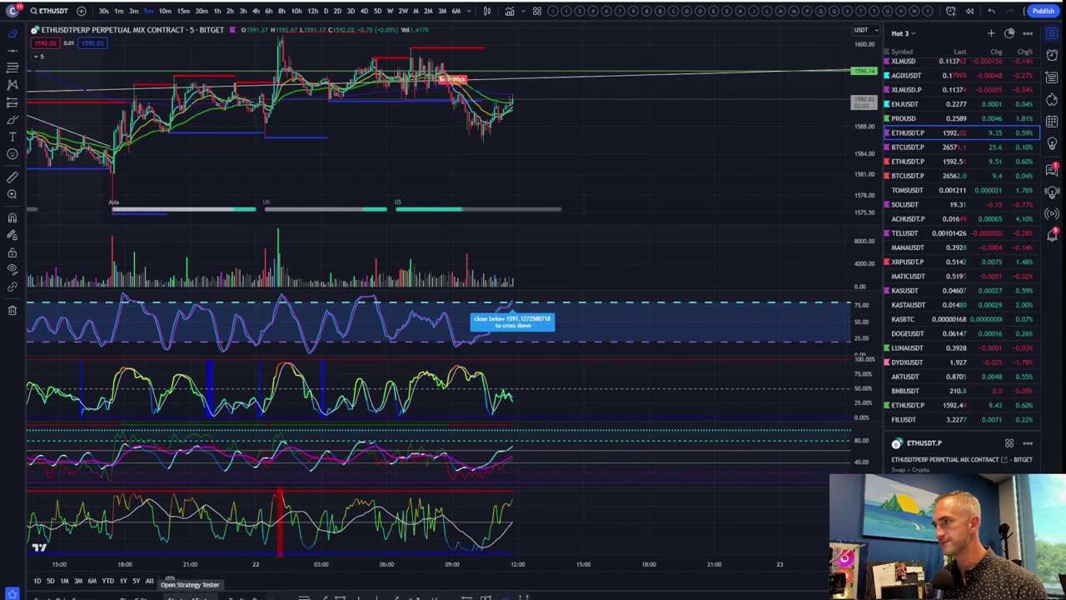
pyautogui.scroll(-5, 326, 186)
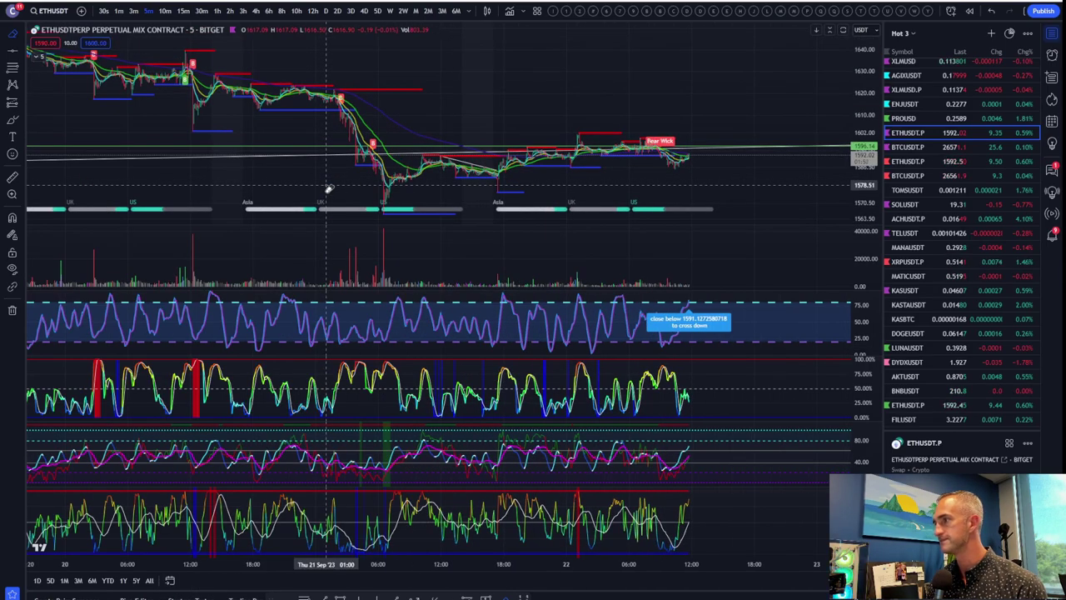
pyautogui.scroll(3, 660, 35)
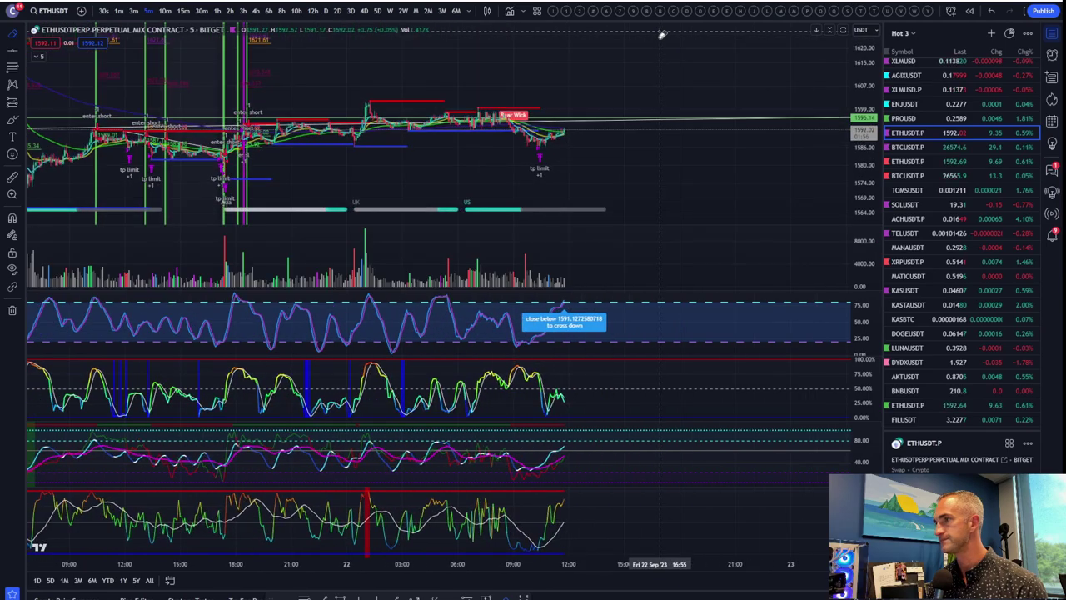
pyautogui.scroll(3, 660, 35)
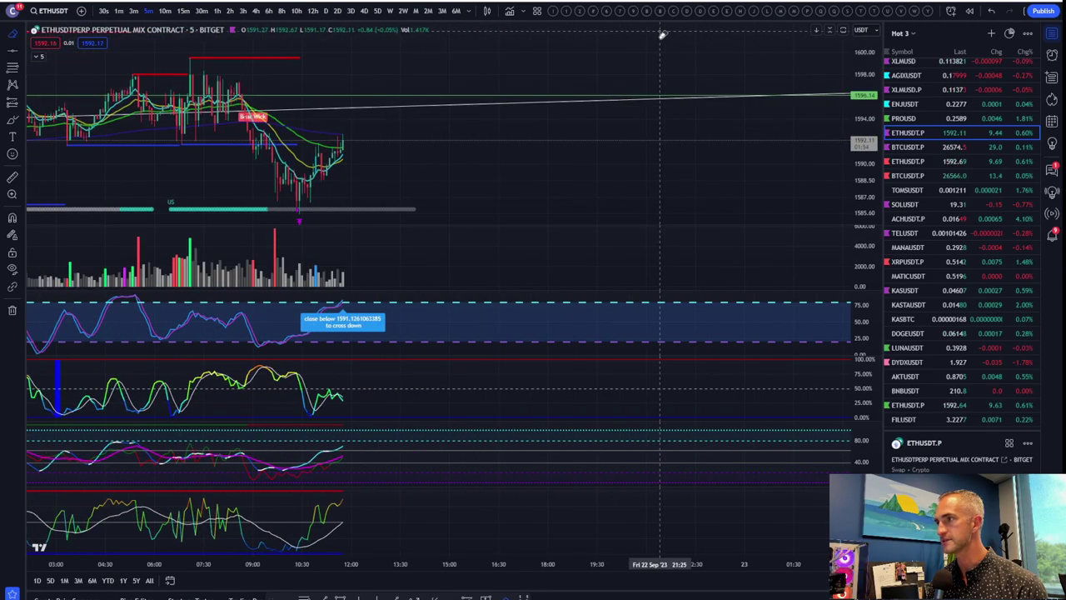
pyautogui.scroll(-3, 298, 209)
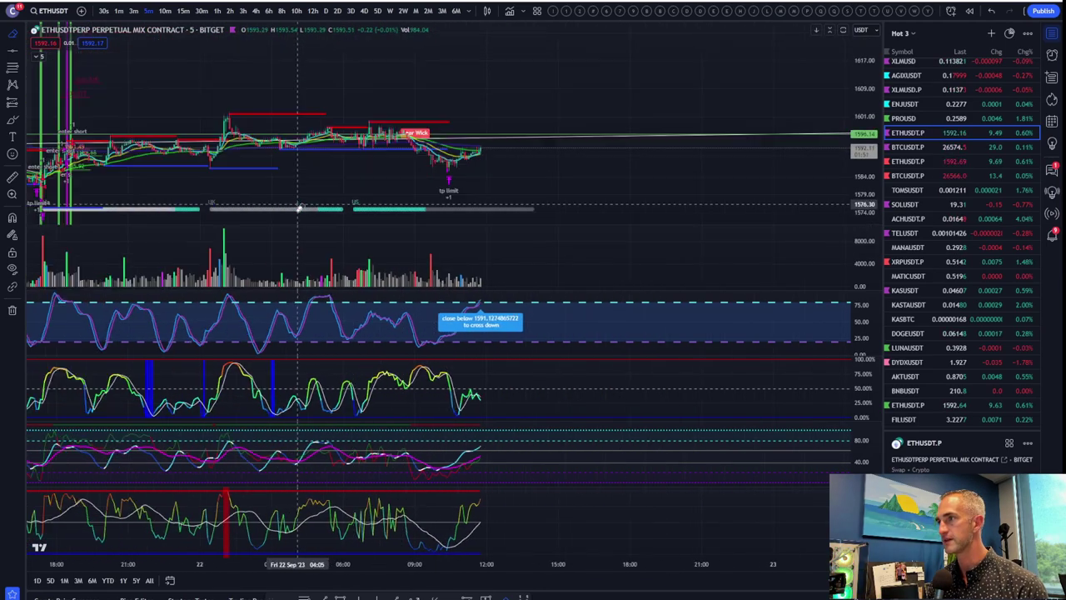
pyautogui.scroll(3, 299, 209)
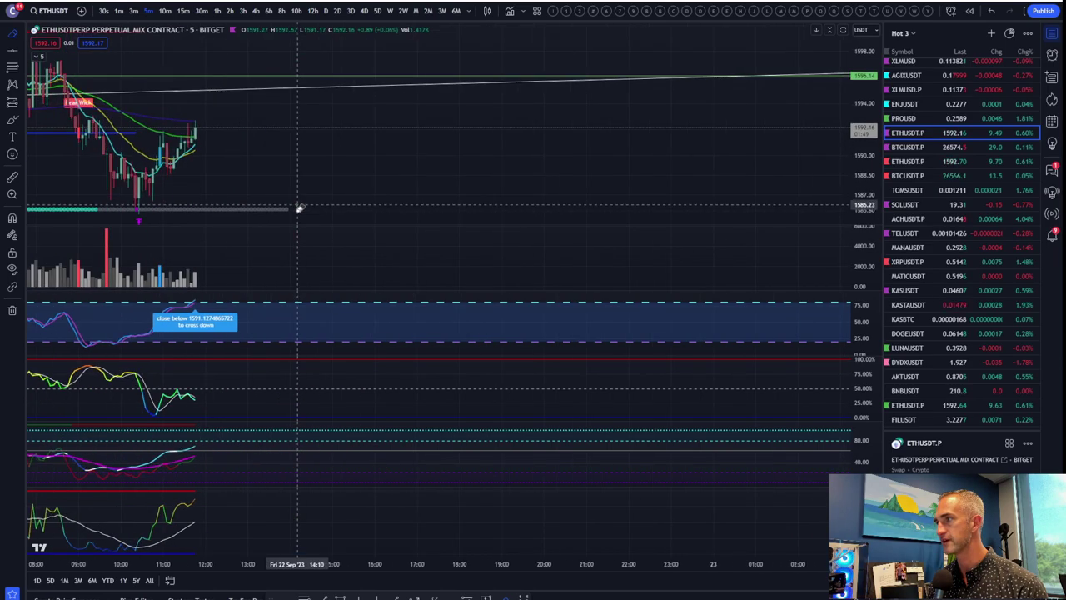
pyautogui.scroll(-3, 299, 209)
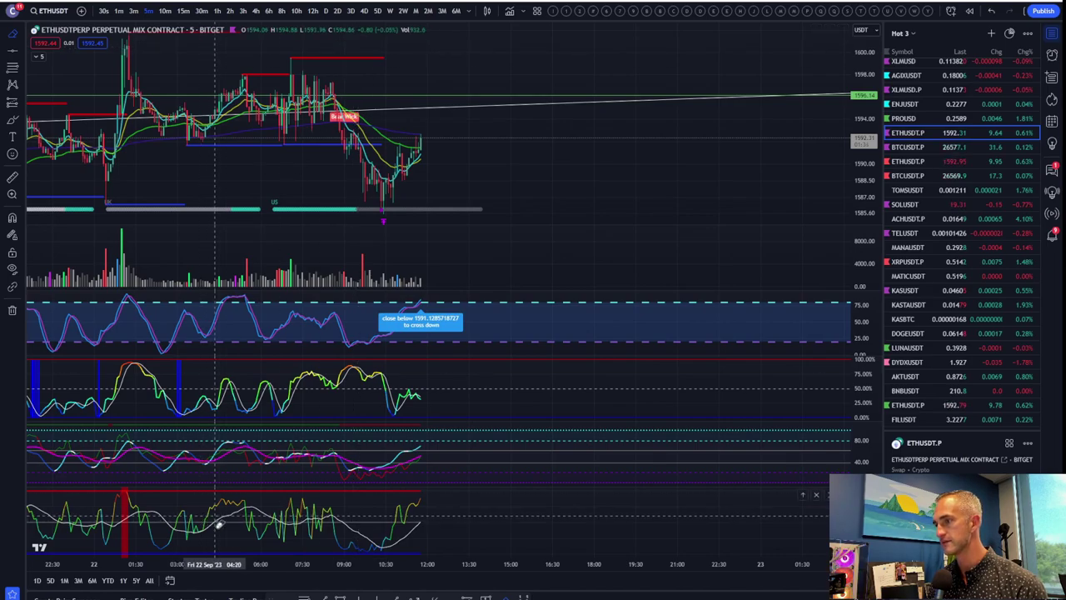
# Step: Check the Krown Quant SK overview in the Strategy Tester, collapse it, and switch the ETHUSDT chart to 15 minutes
pyautogui.click(191, 597)
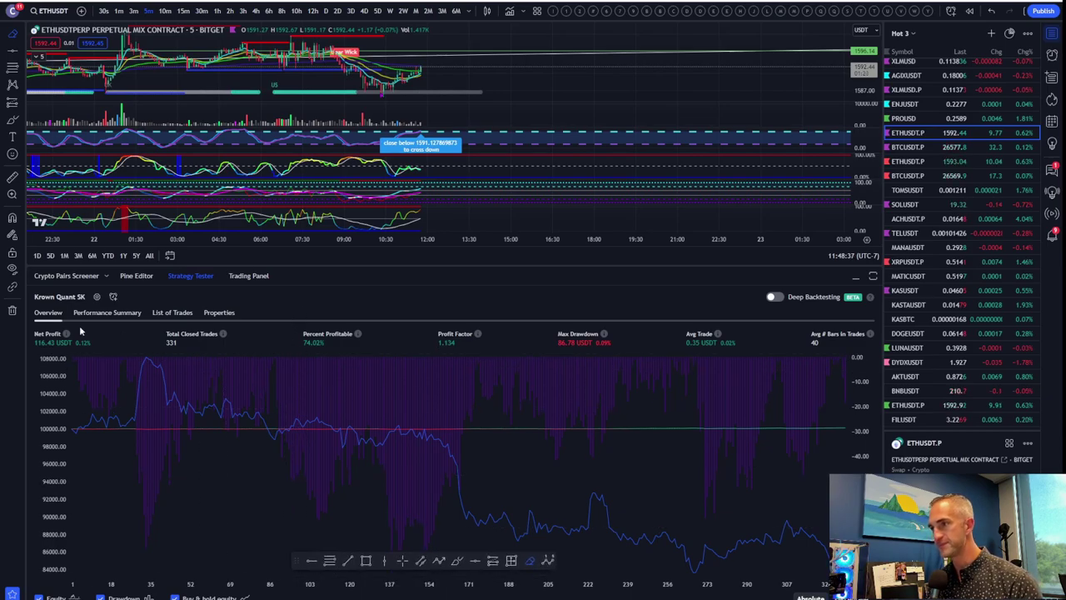
pyautogui.click(187, 275)
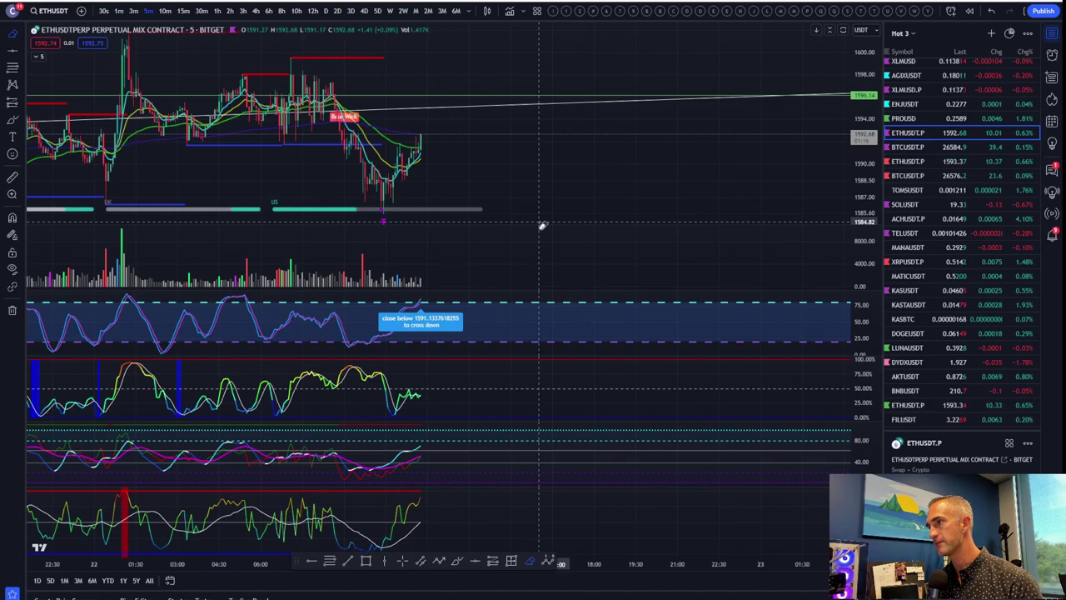
pyautogui.click(184, 11)
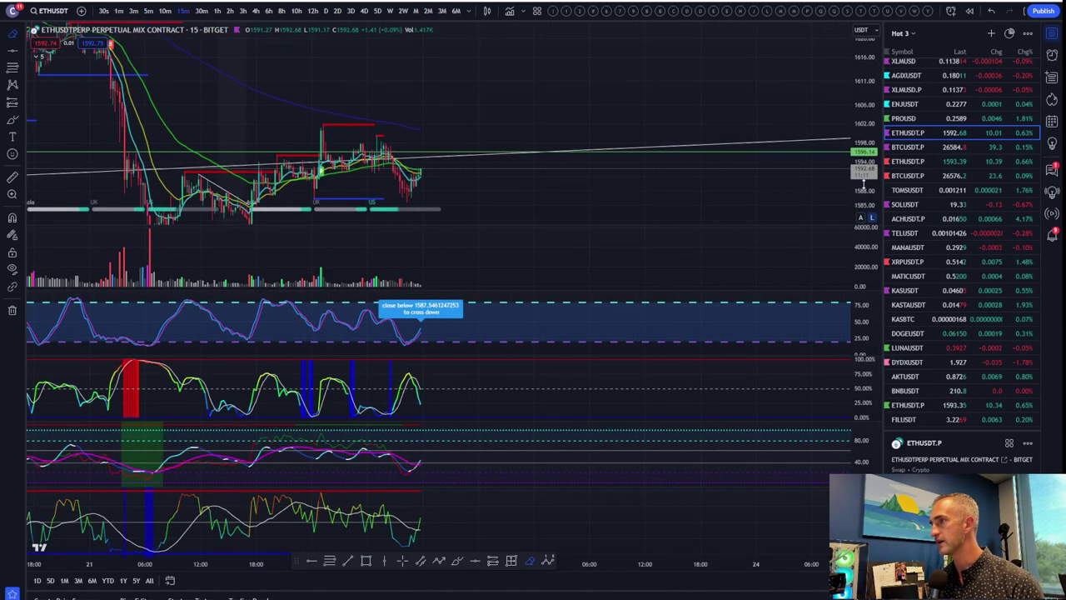